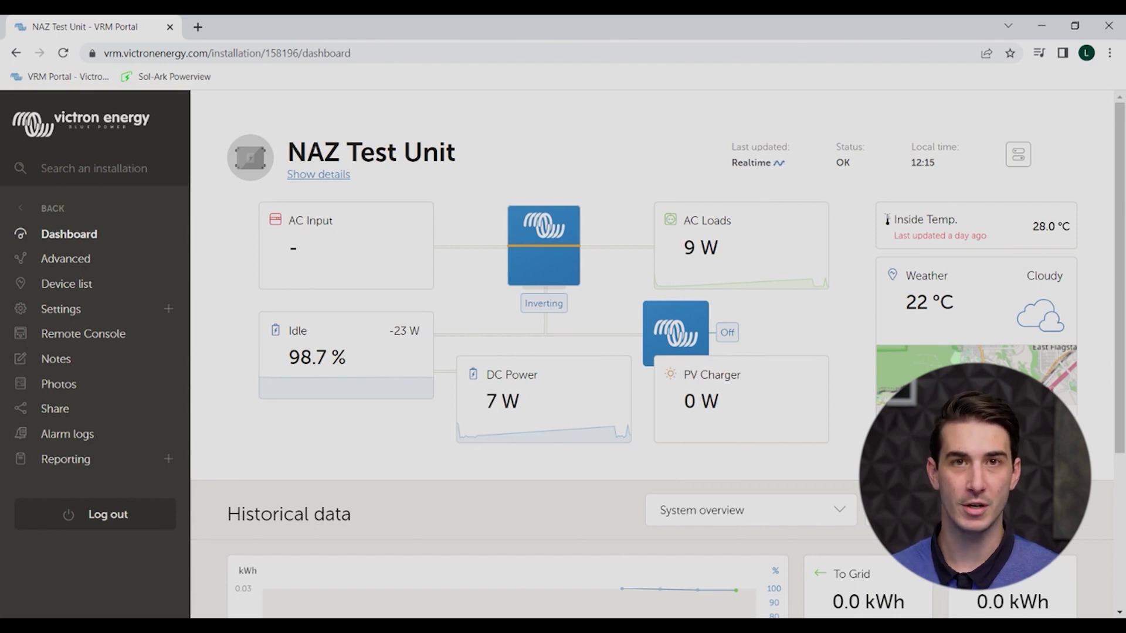
# Add the VE.Bus Summary, AC Input Power, VE.Bus DC Voltage And Current and AC Output Power widgets to the installation's Advanced page.
pyautogui.click(89, 259)
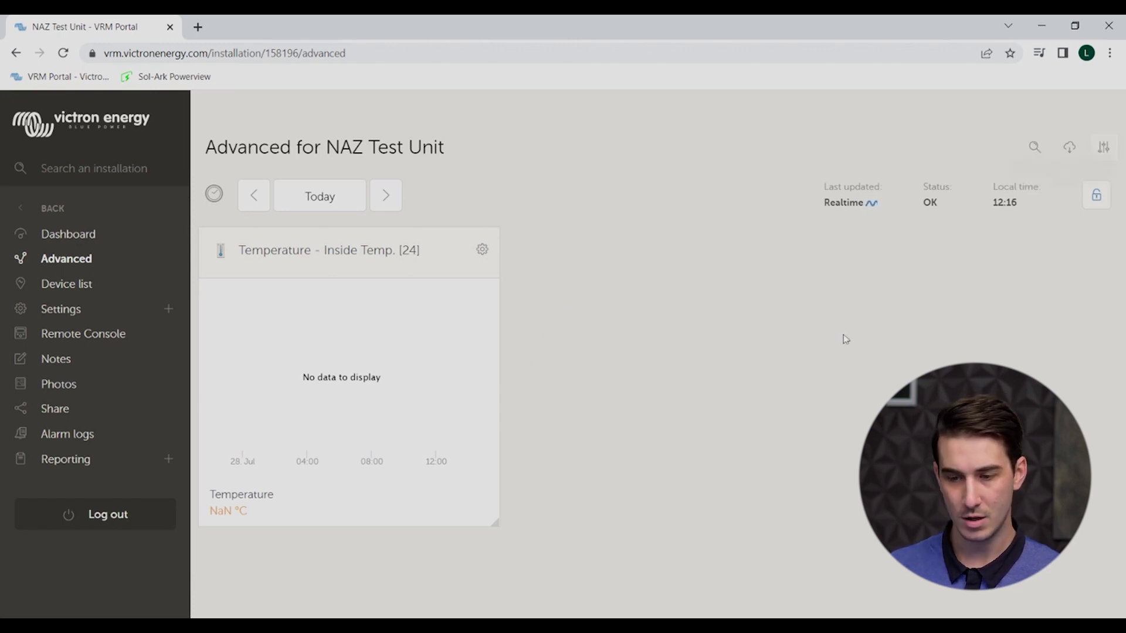
pyautogui.click(1104, 151)
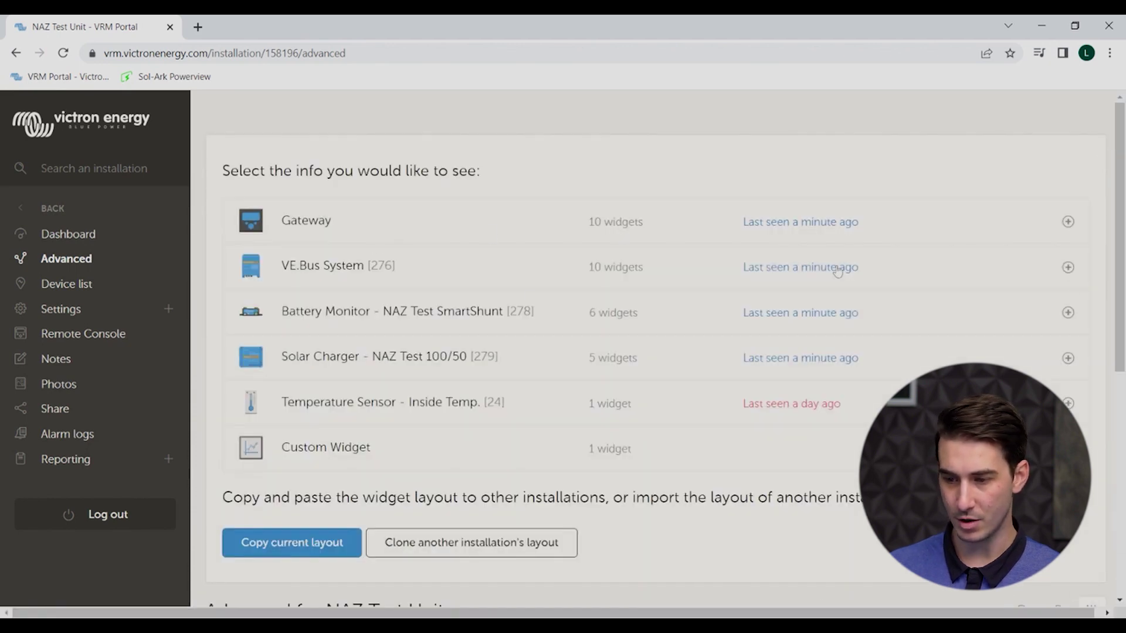
pyautogui.click(1067, 268)
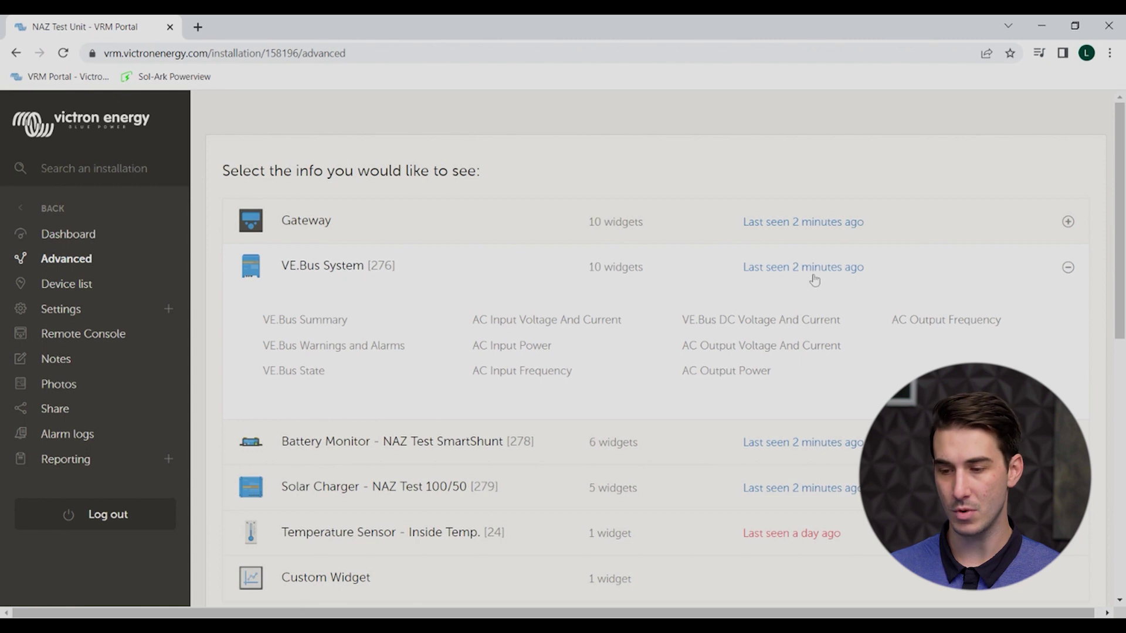
pyautogui.click(314, 321)
pyautogui.click(509, 350)
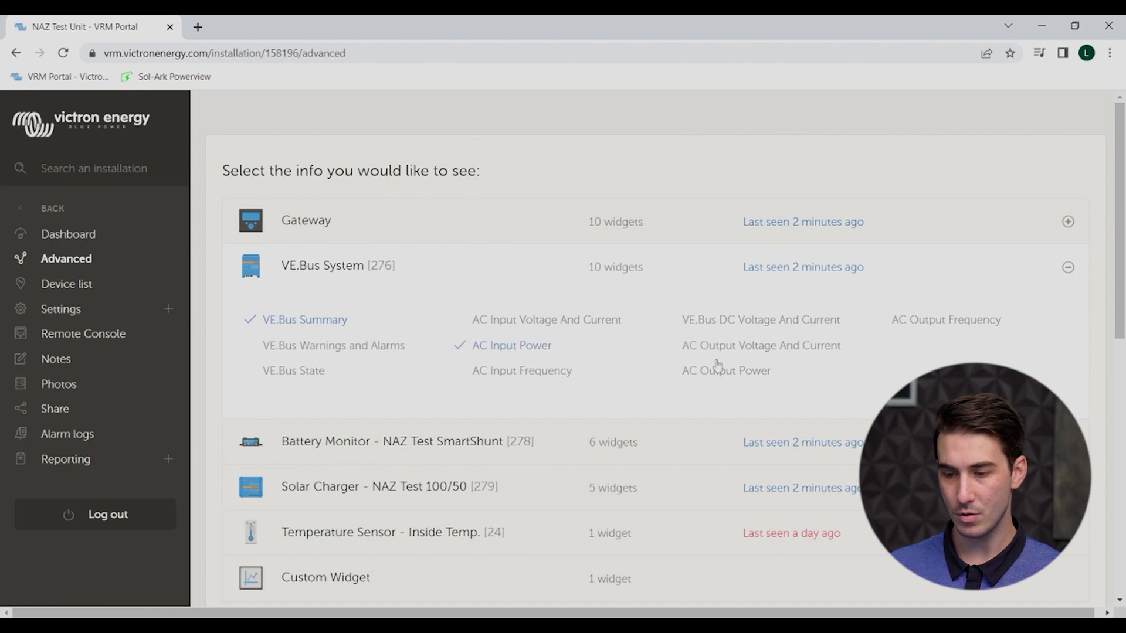
pyautogui.click(734, 329)
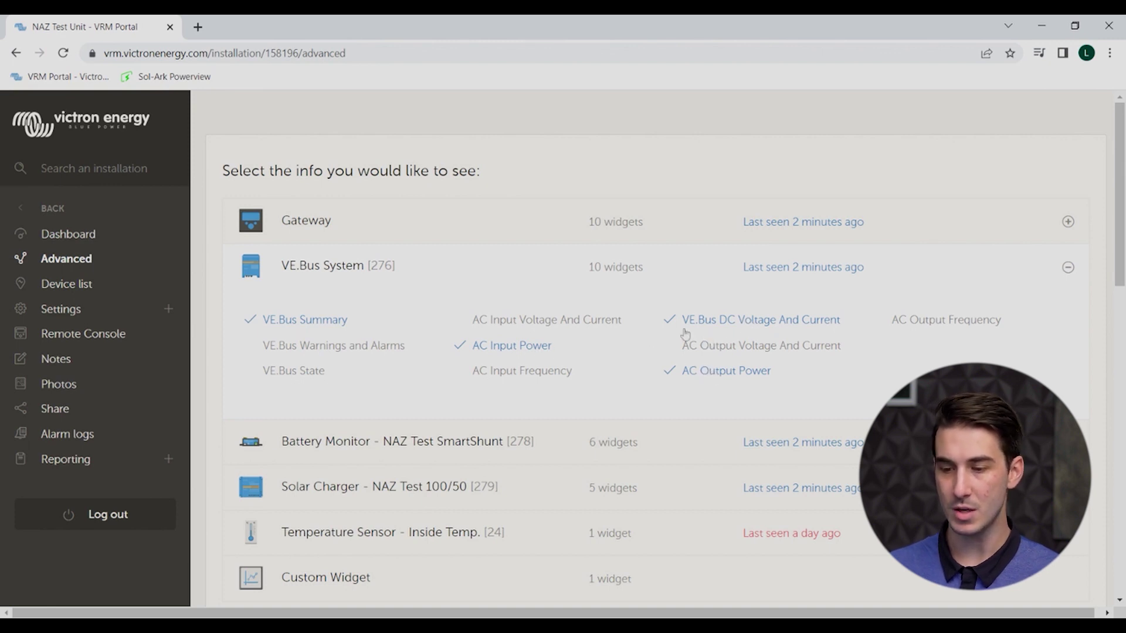
# Review the newly added VE.Bus System widgets and compare them with the widget selection list.
pyautogui.scroll(-2, 580, 382)
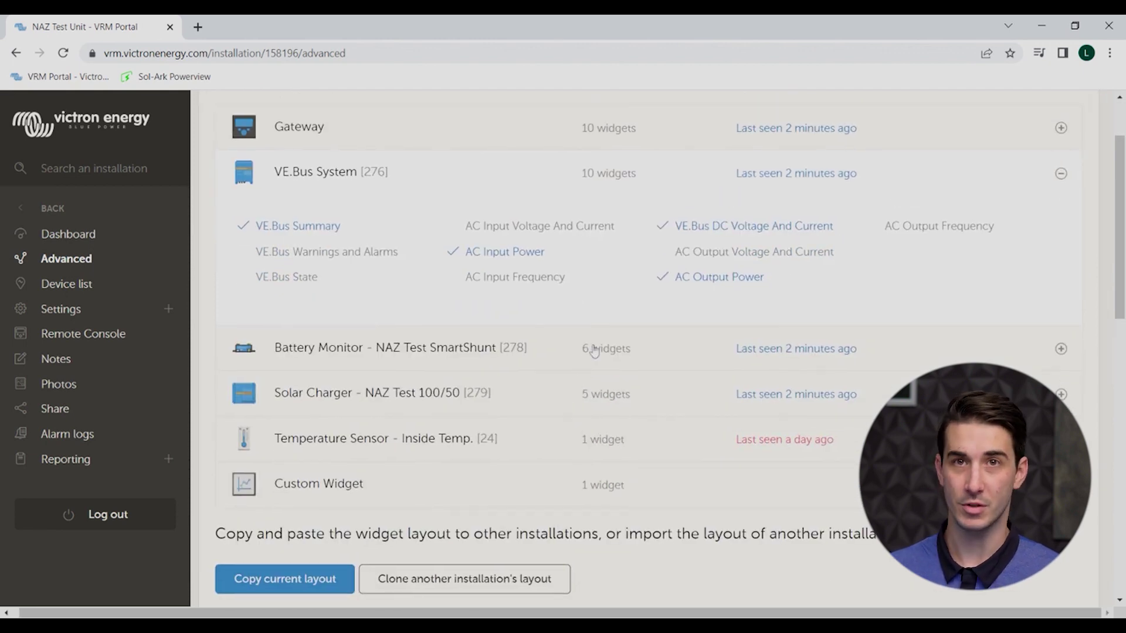
pyautogui.scroll(-5, 594, 350)
pyautogui.scroll(8, 594, 351)
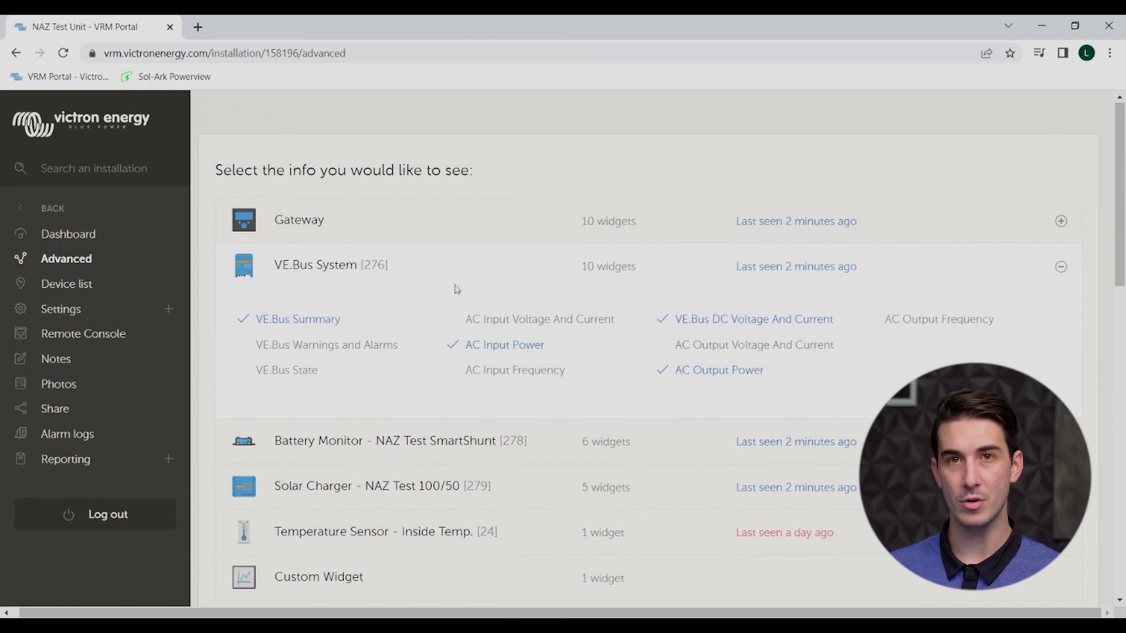
pyautogui.scroll(-10, 505, 376)
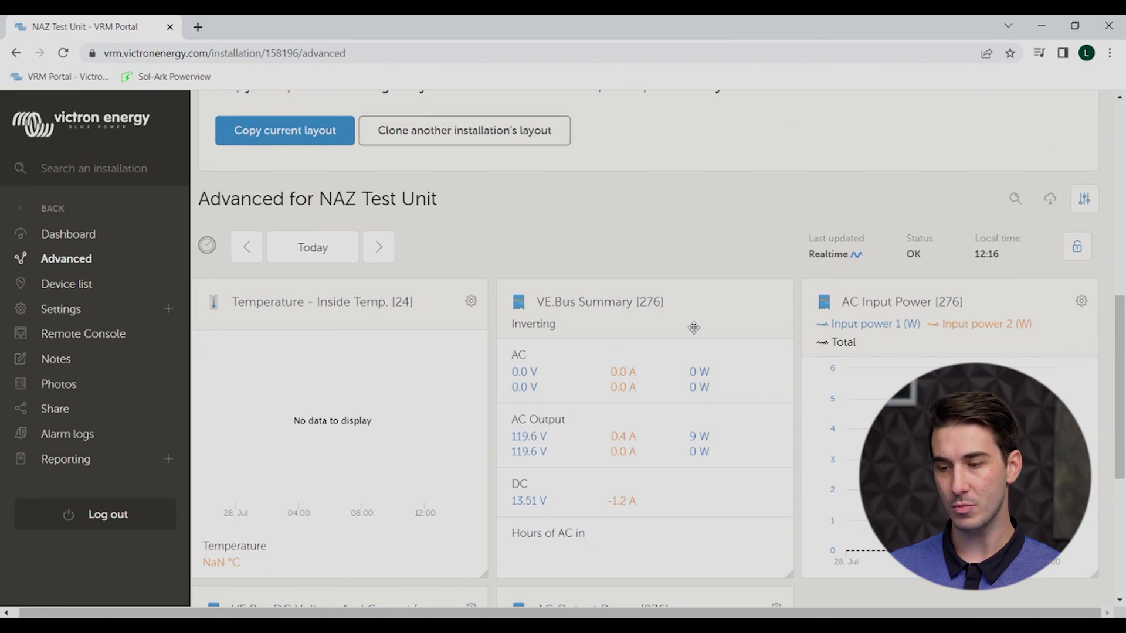
pyautogui.scroll(-1, 694, 327)
pyautogui.scroll(-5, 694, 327)
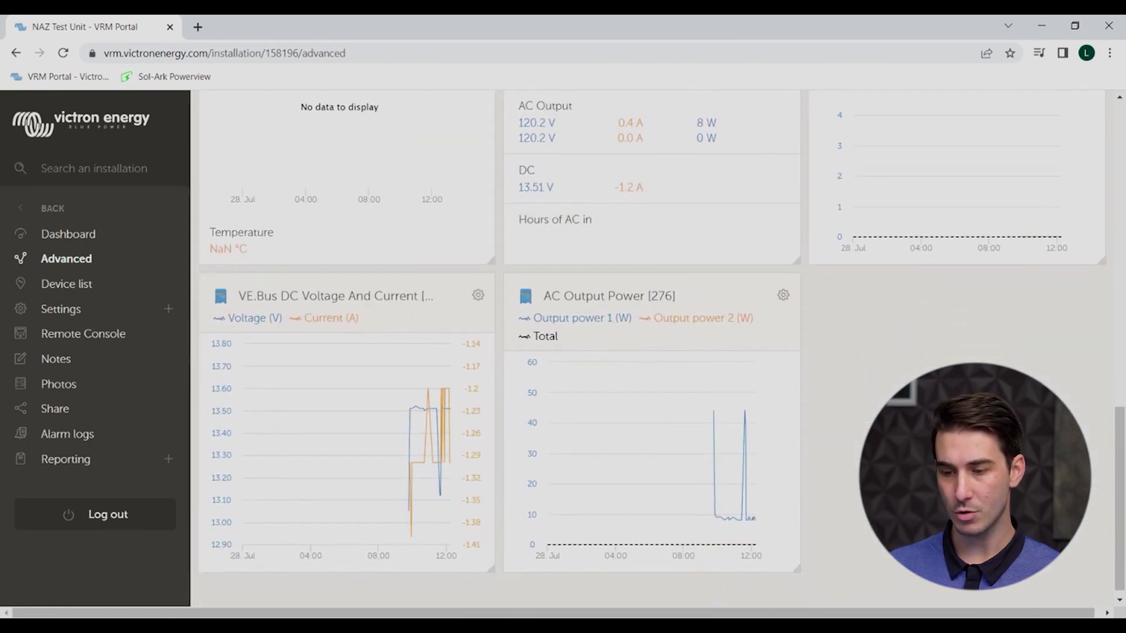
pyautogui.scroll(2, 961, 261)
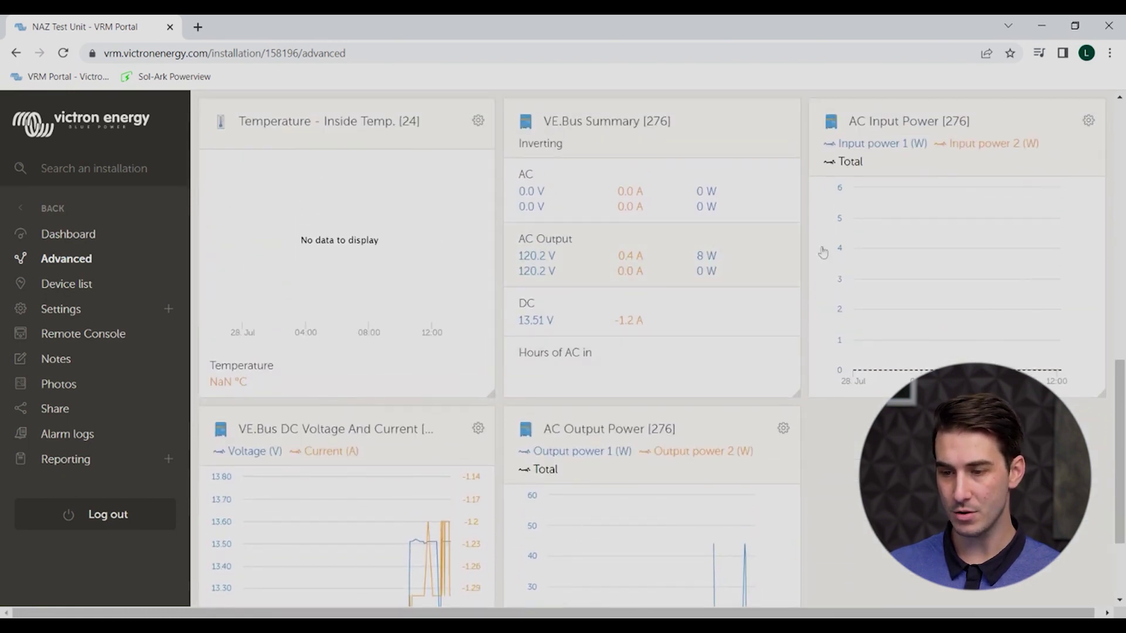
pyautogui.scroll(-2, 450, 326)
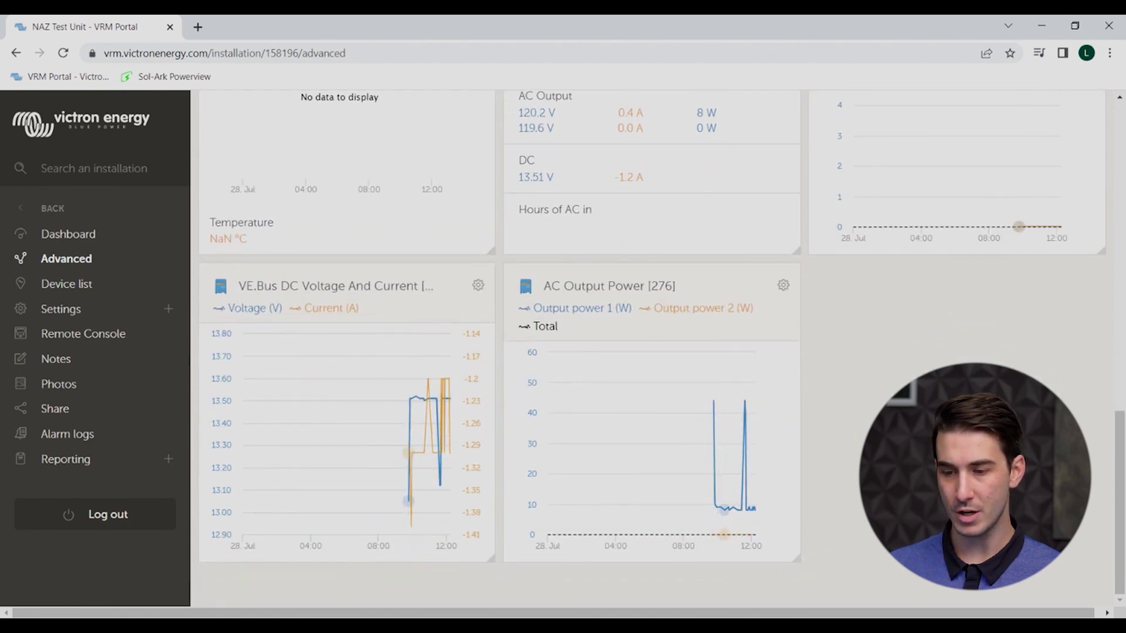
pyautogui.scroll(15, 671, 312)
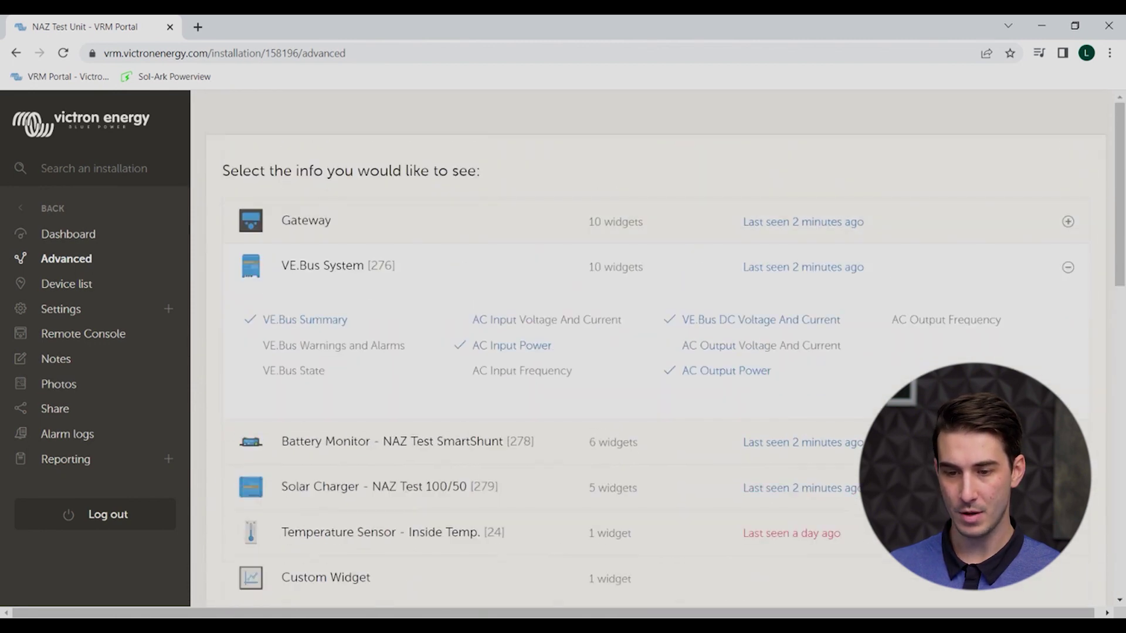
# Expand the available widgets of the NAZ Test SmartShunt battery monitor and the NAZ Test 100/50 solar charger.
pyautogui.scroll(-2, 799, 243)
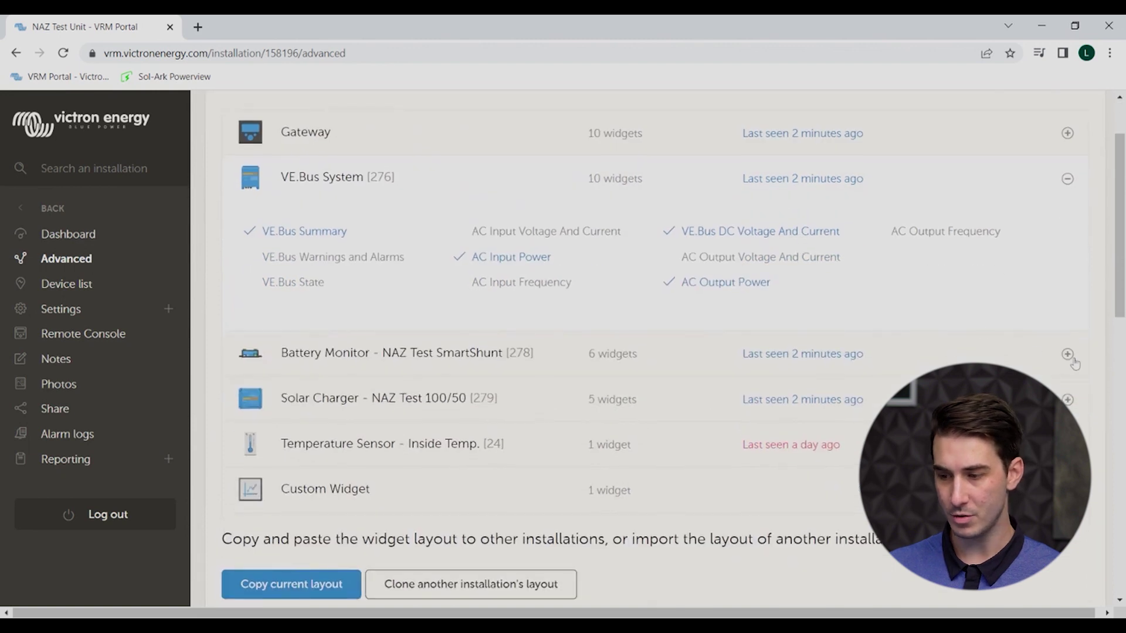
pyautogui.click(1068, 355)
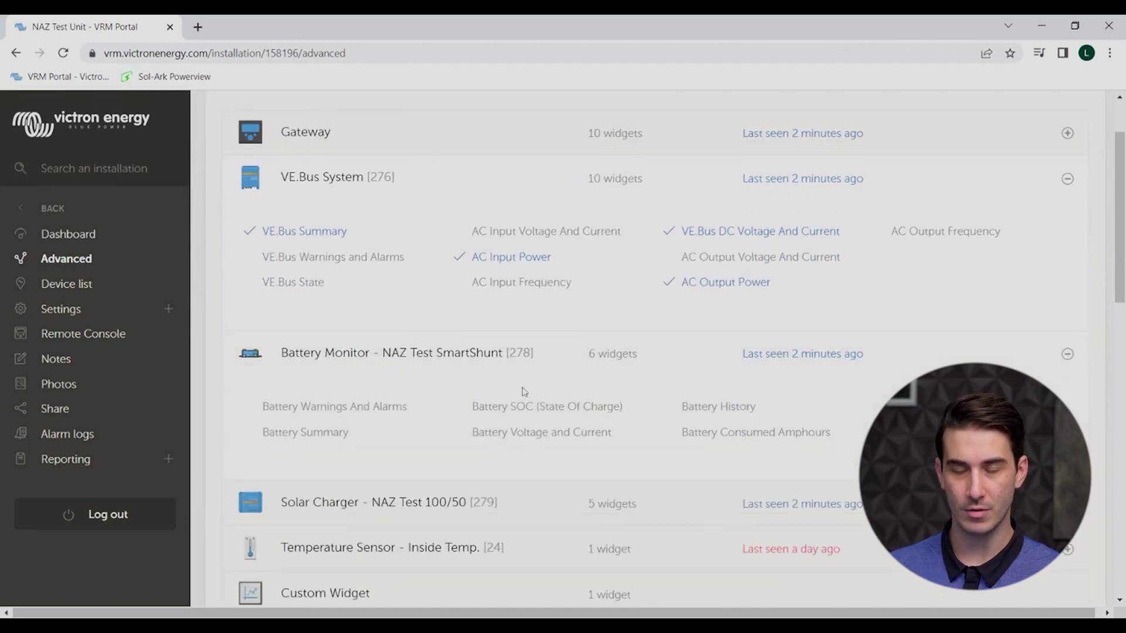
pyautogui.scroll(-2, 581, 380)
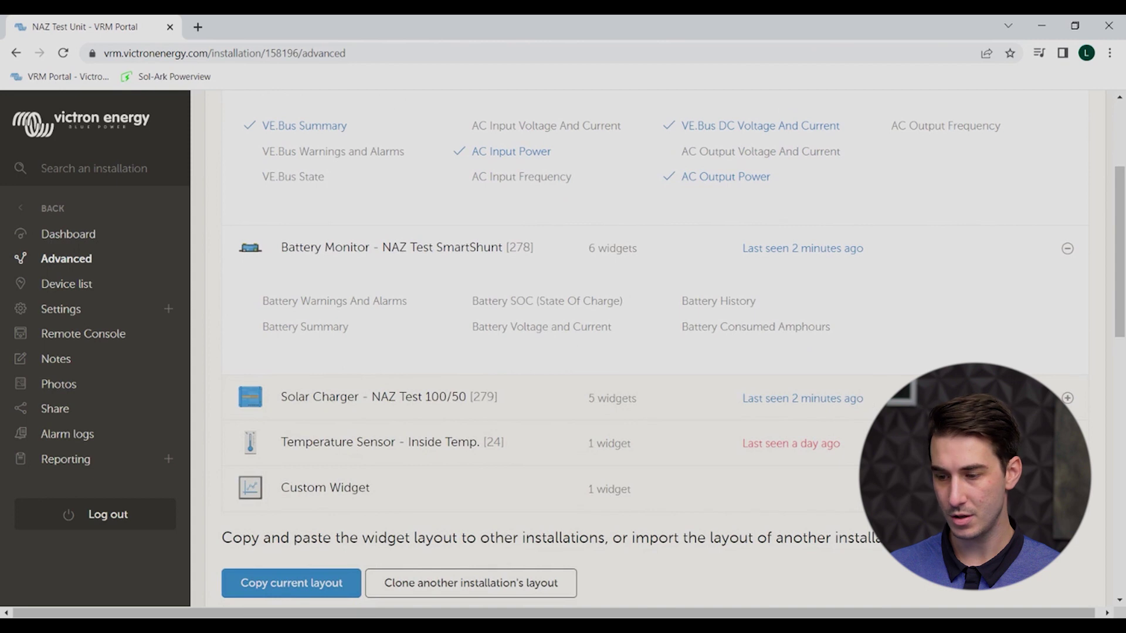
pyautogui.click(1068, 400)
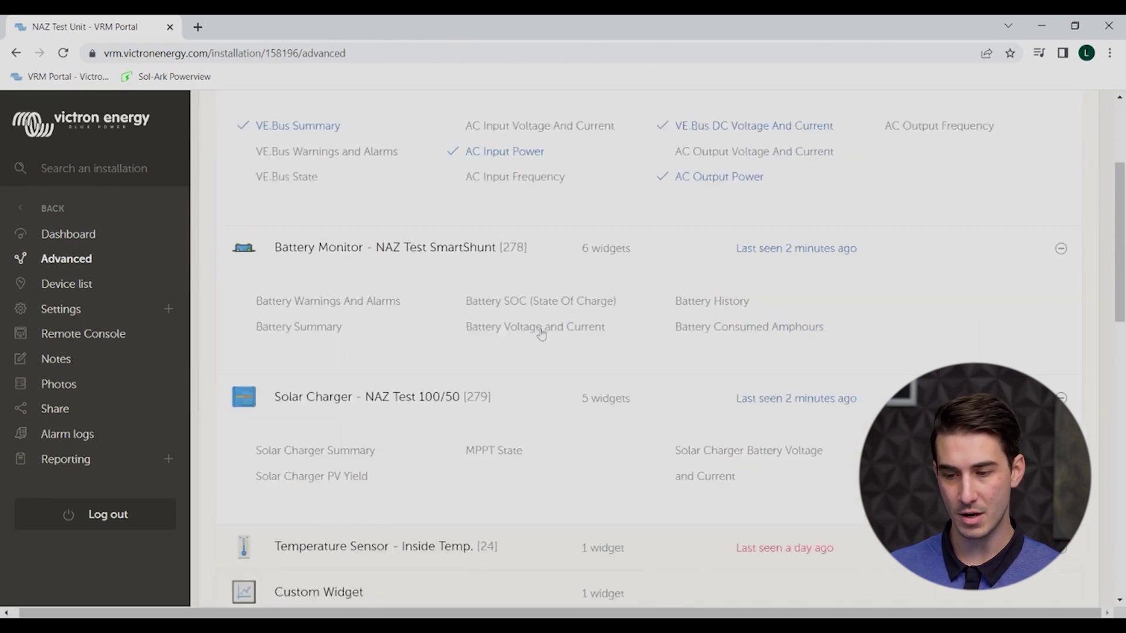
pyautogui.scroll(3, 540, 333)
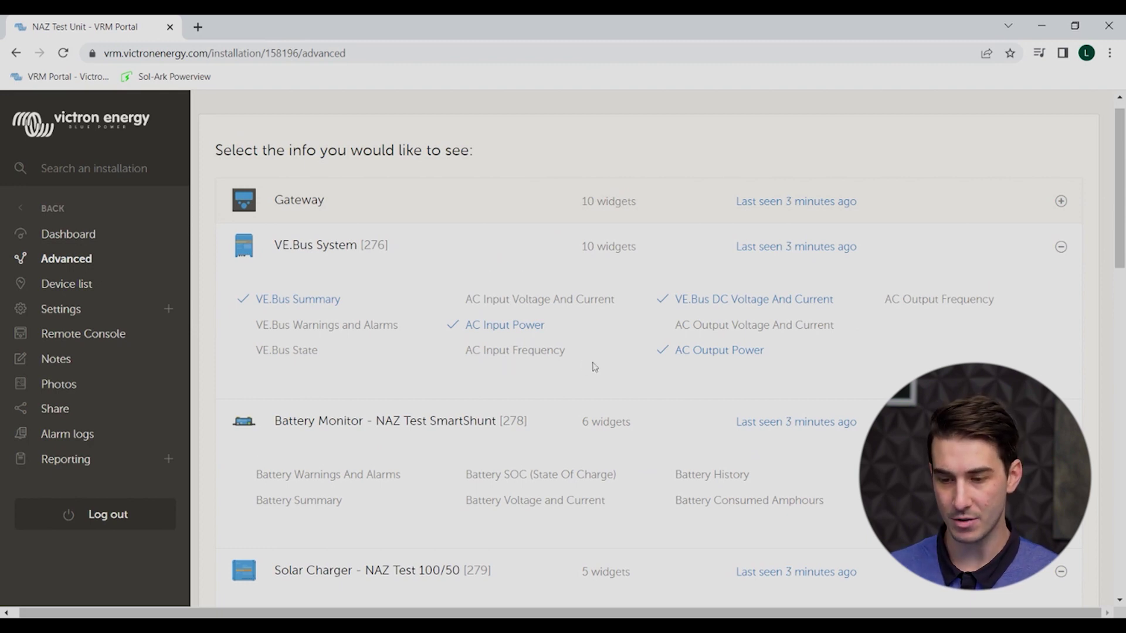
# Examine the VE.Bus summary values and the plotted voltage, current and power readings for today.
pyautogui.scroll(-15, 784, 374)
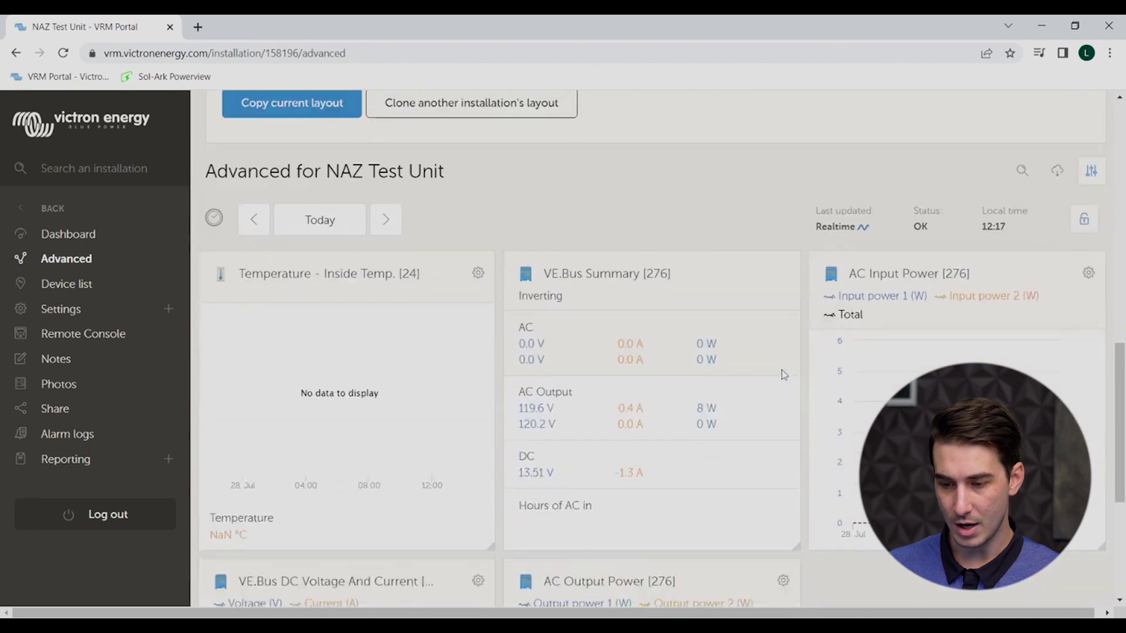
pyautogui.scroll(-3, 662, 349)
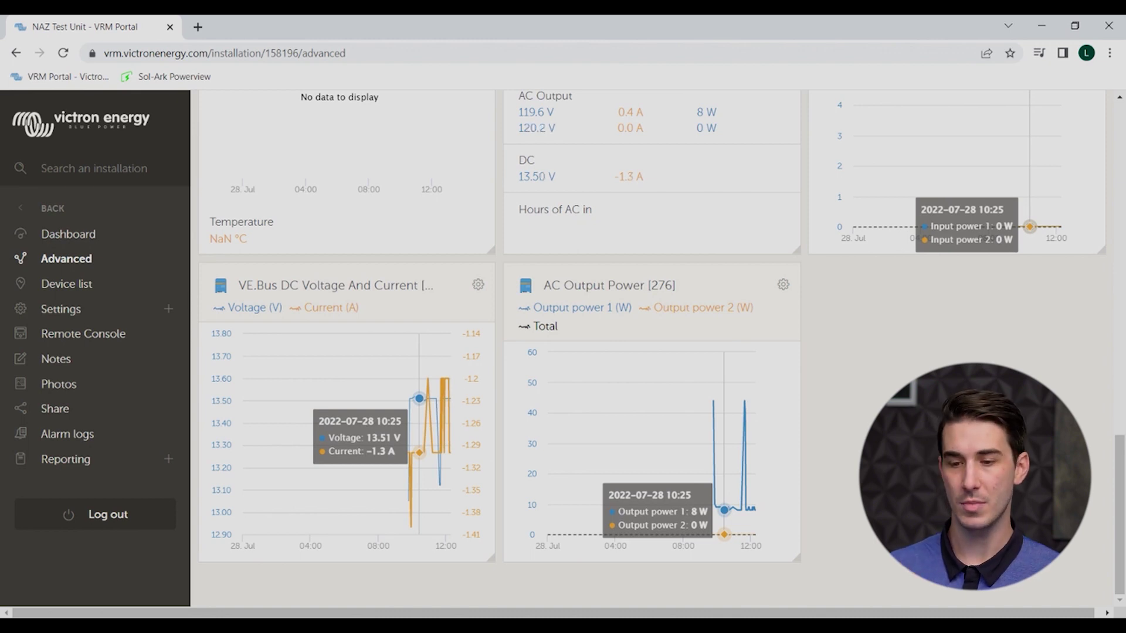
pyautogui.scroll(3, 651, 351)
pyautogui.scroll(-1, 651, 351)
pyautogui.scroll(-2, 349, 260)
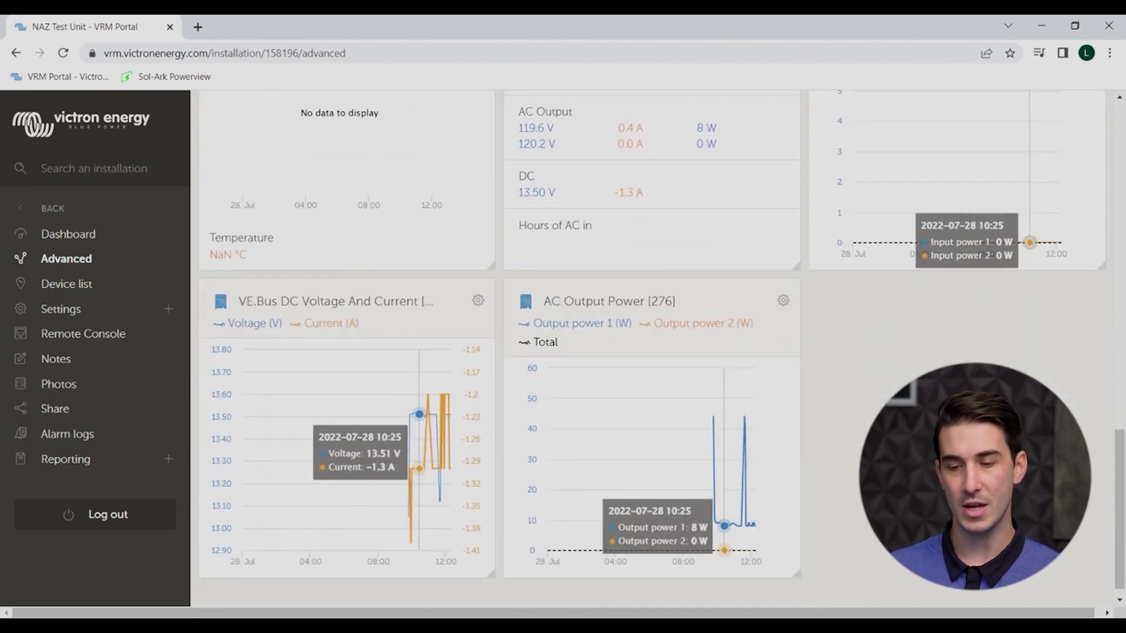
# View the quick and custom time range options for the Advanced charts, keeping the Today range.
pyautogui.scroll(5, 349, 259)
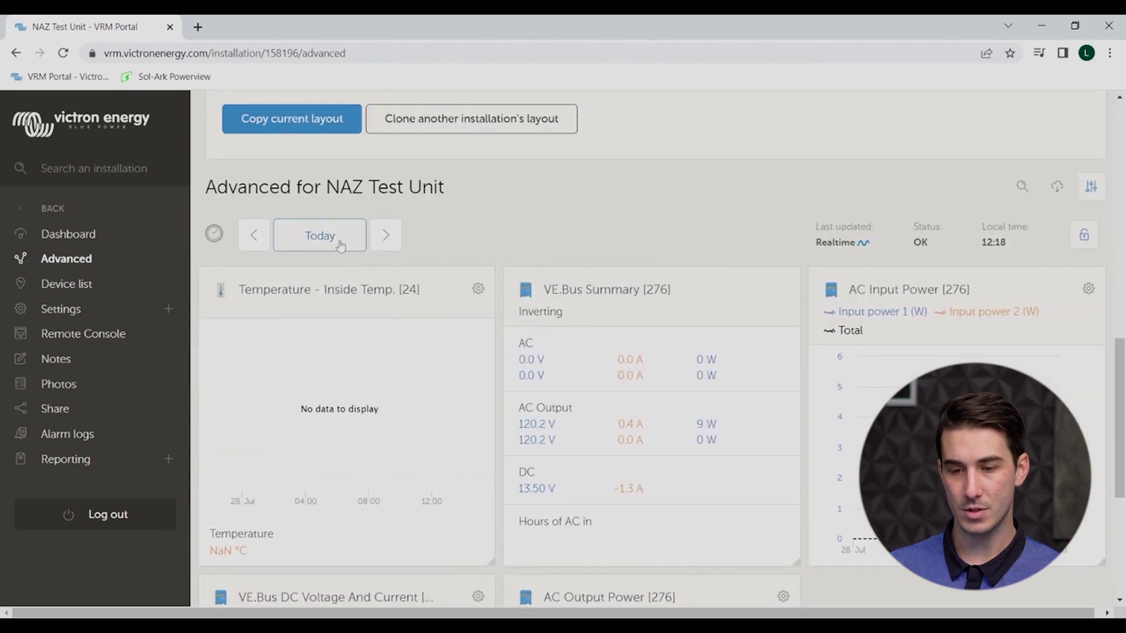
pyautogui.click(337, 238)
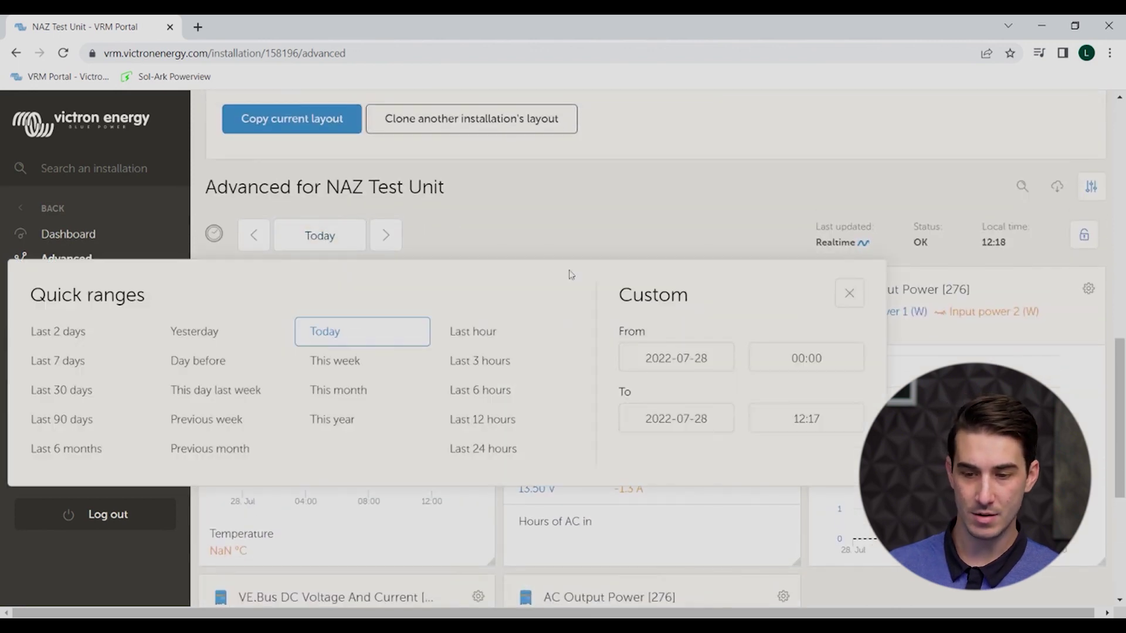
pyautogui.click(849, 293)
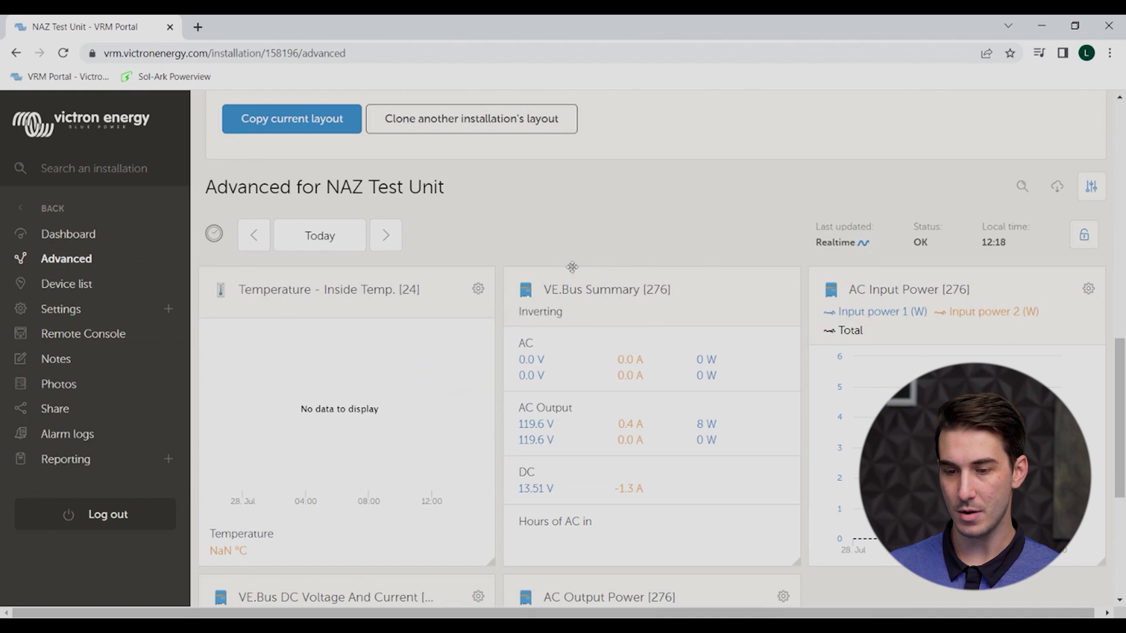
pyautogui.click(319, 250)
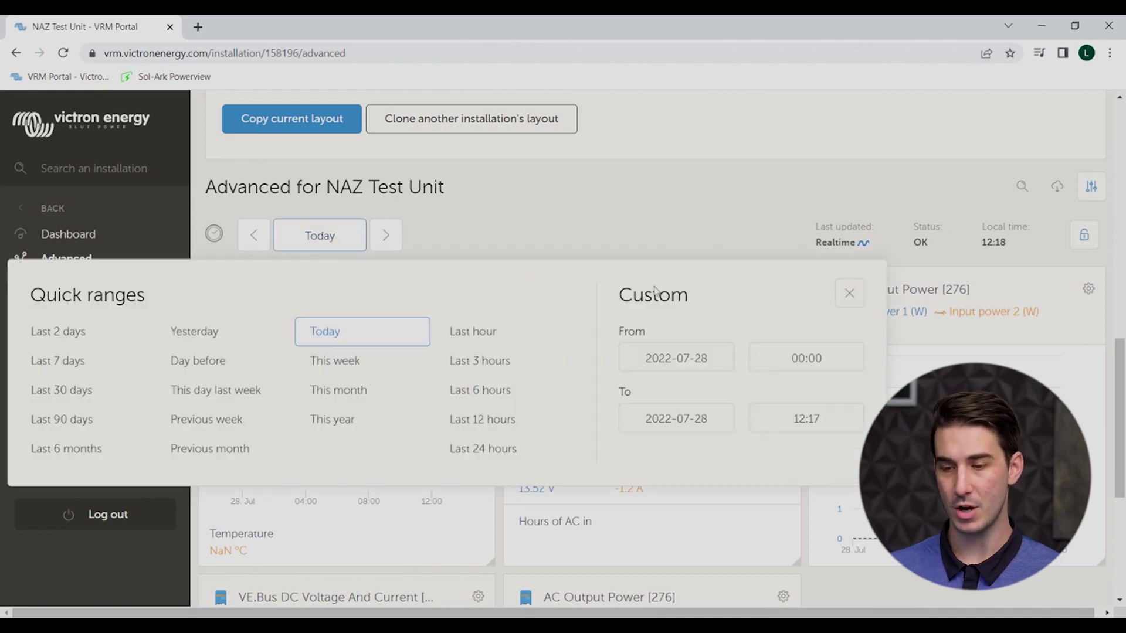
pyautogui.tripleClick(848, 293)
pyautogui.scroll(-1, 849, 293)
pyautogui.click(849, 241)
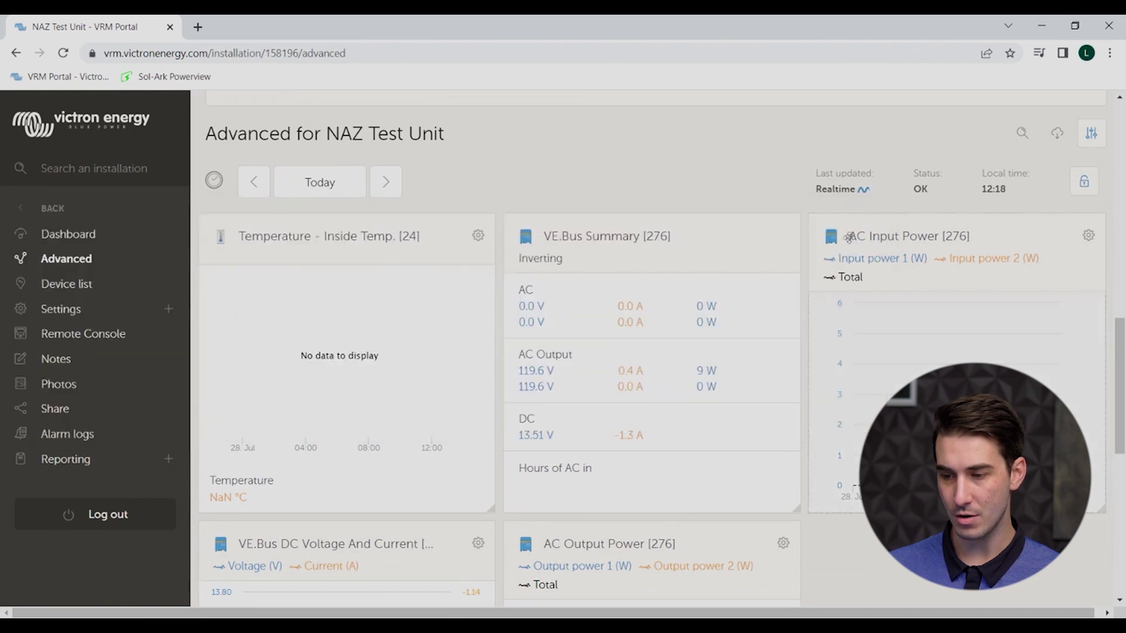
# Zoom in repeatedly on the late-morning readings of the VE.Bus DC Voltage And Current chart, narrowing to about 10:45 to 11:30.
pyautogui.scroll(-4, 599, 415)
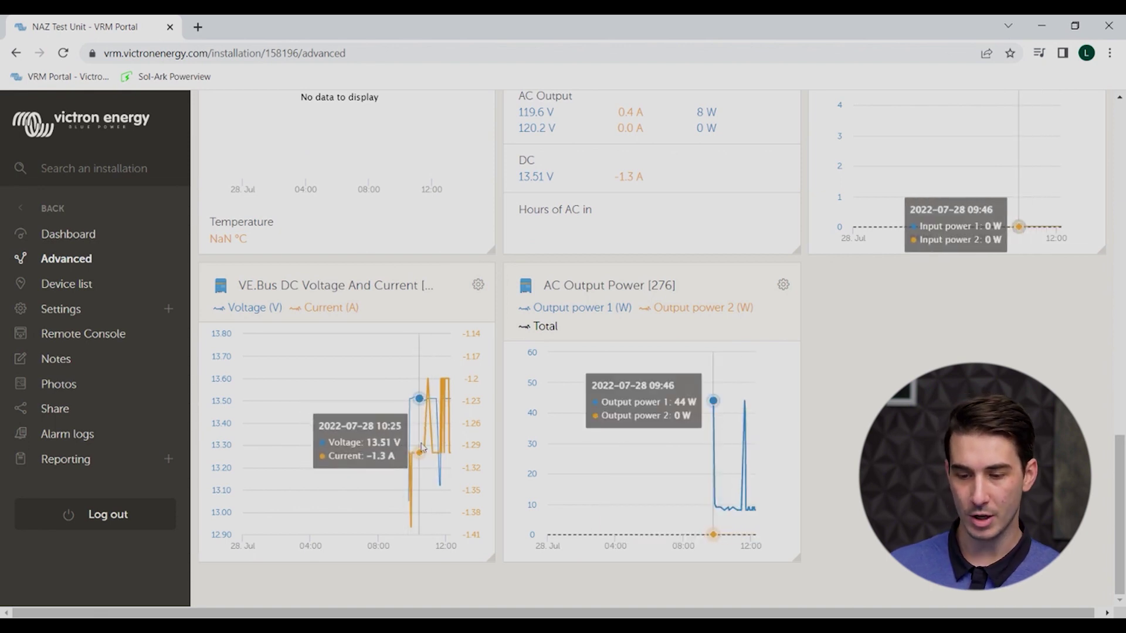
pyautogui.moveTo(411, 443); pyautogui.dragTo(446, 452)
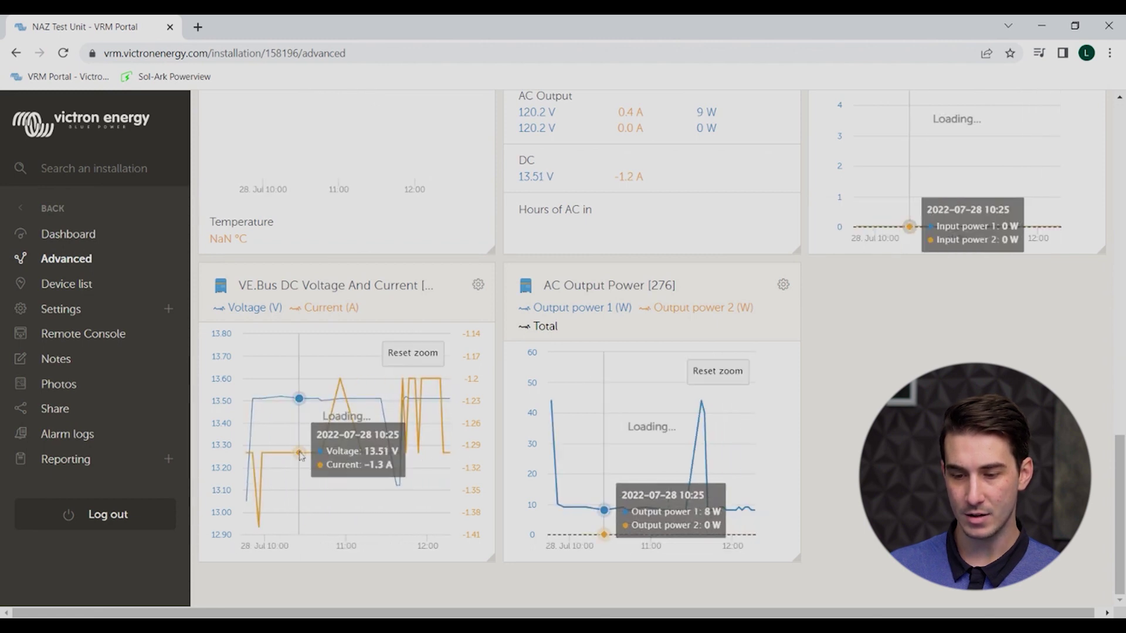
pyautogui.moveTo(313, 453); pyautogui.dragTo(392, 455)
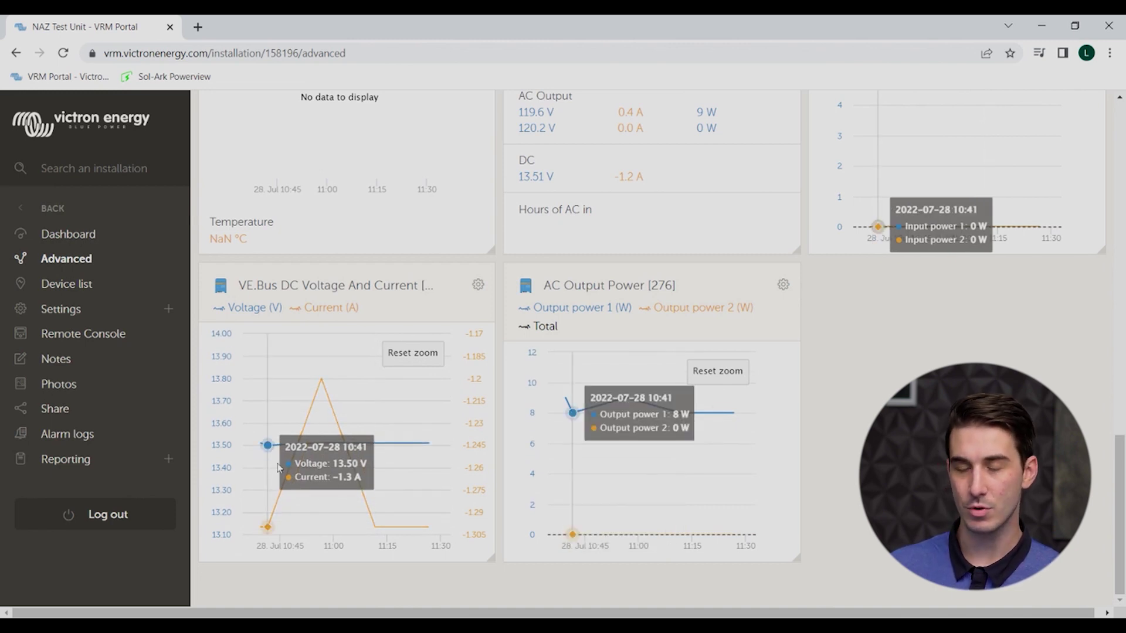
pyautogui.moveTo(277, 466); pyautogui.dragTo(377, 490)
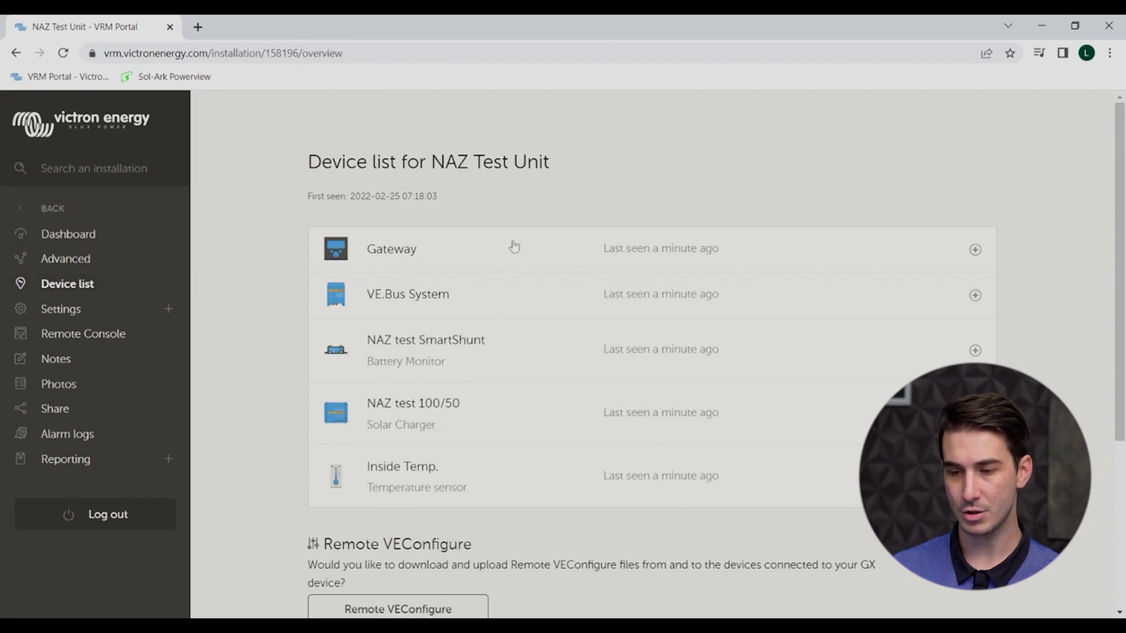
# Expand the Gateway entry in the installation's device list and review its product, firmware and connection details.
pyautogui.scroll(-1, 732, 221)
pyautogui.scroll(-1, 733, 221)
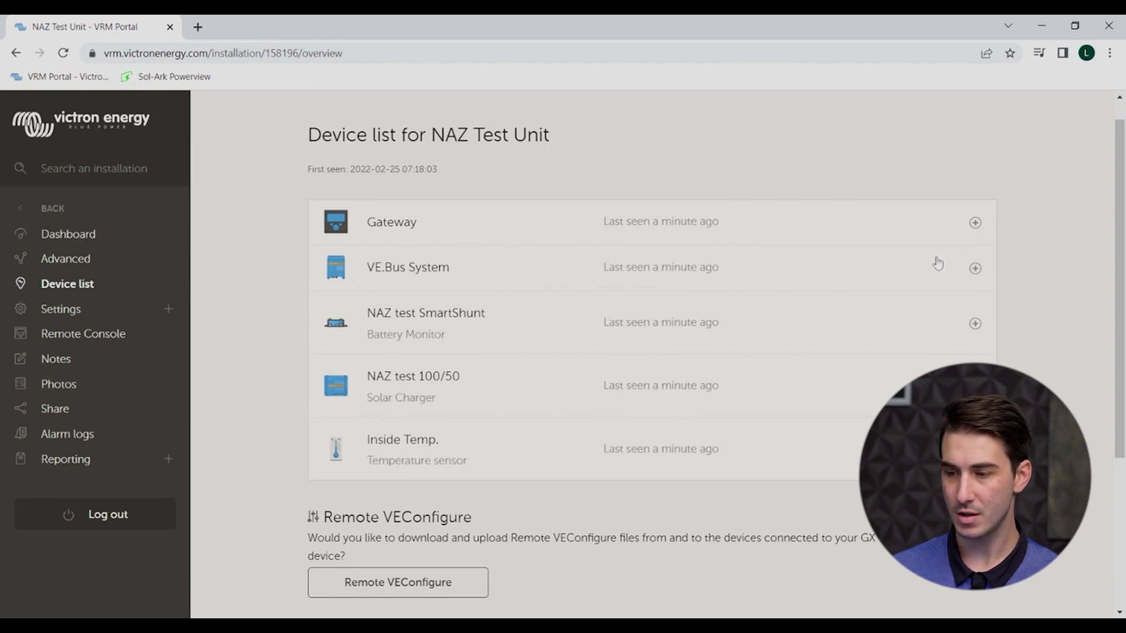
pyautogui.click(981, 241)
pyautogui.click(977, 226)
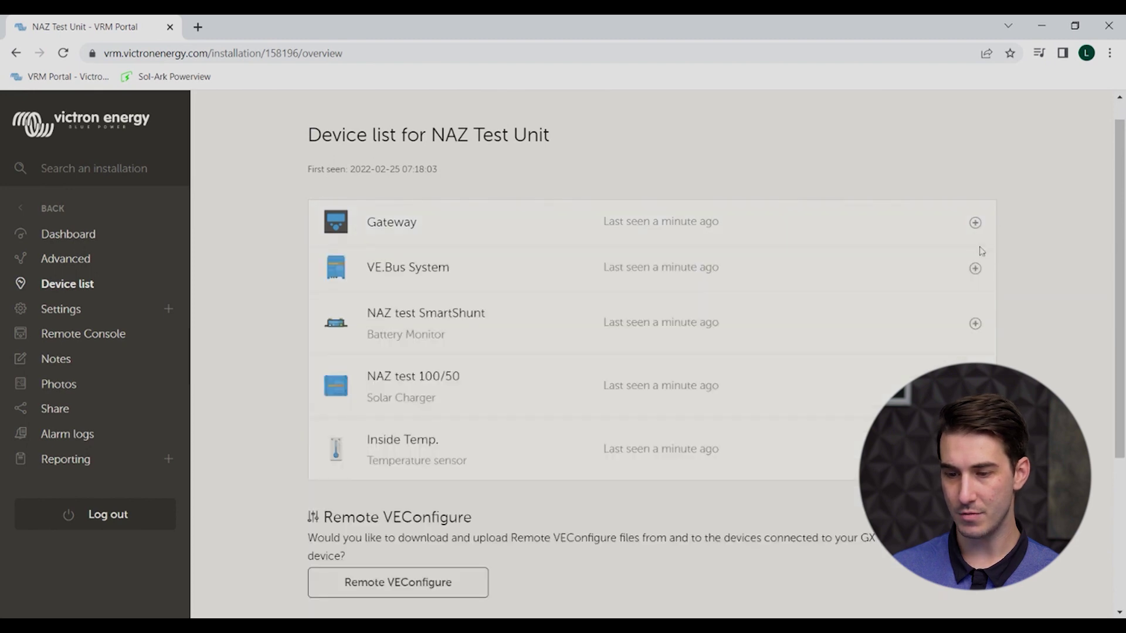
pyautogui.scroll(-1, 978, 272)
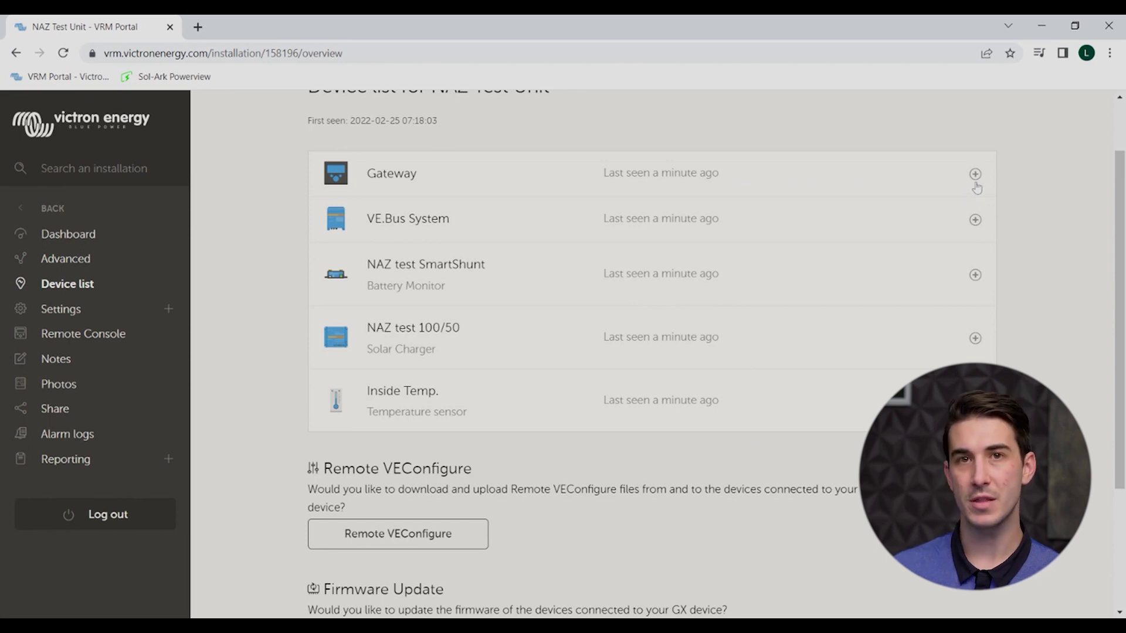
pyautogui.click(977, 177)
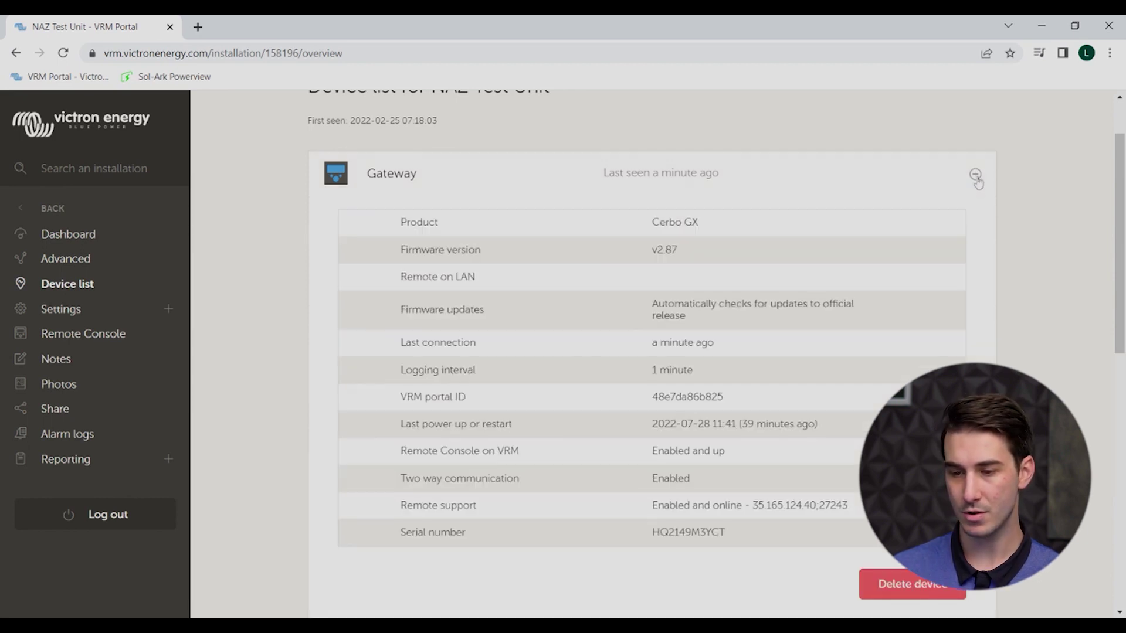
pyautogui.scroll(-1, 621, 286)
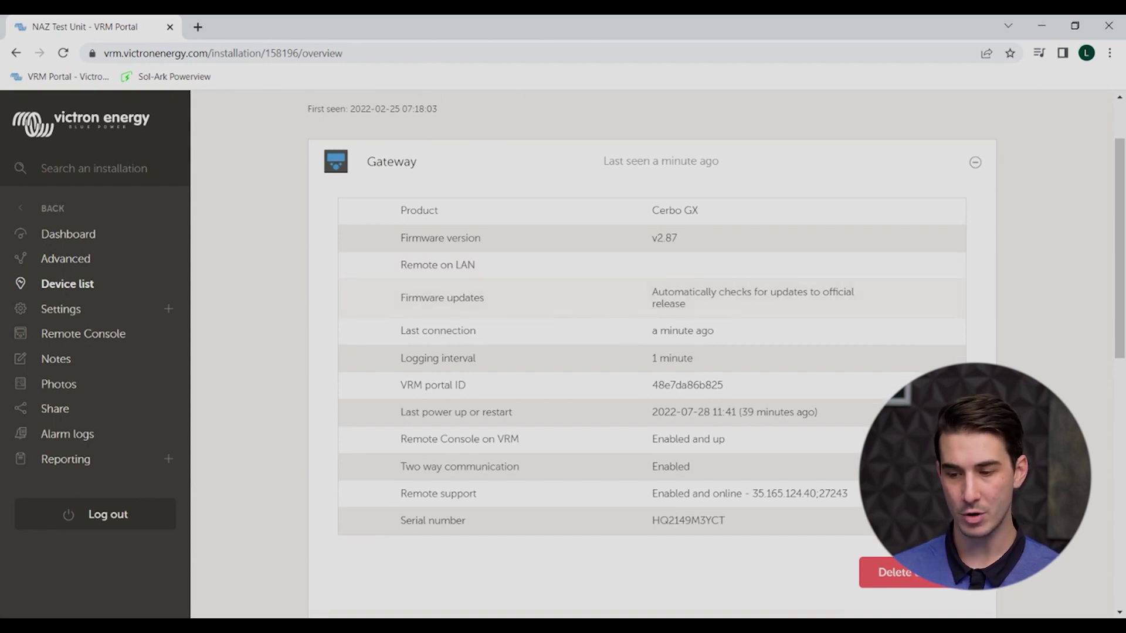
pyautogui.scroll(-3, 743, 495)
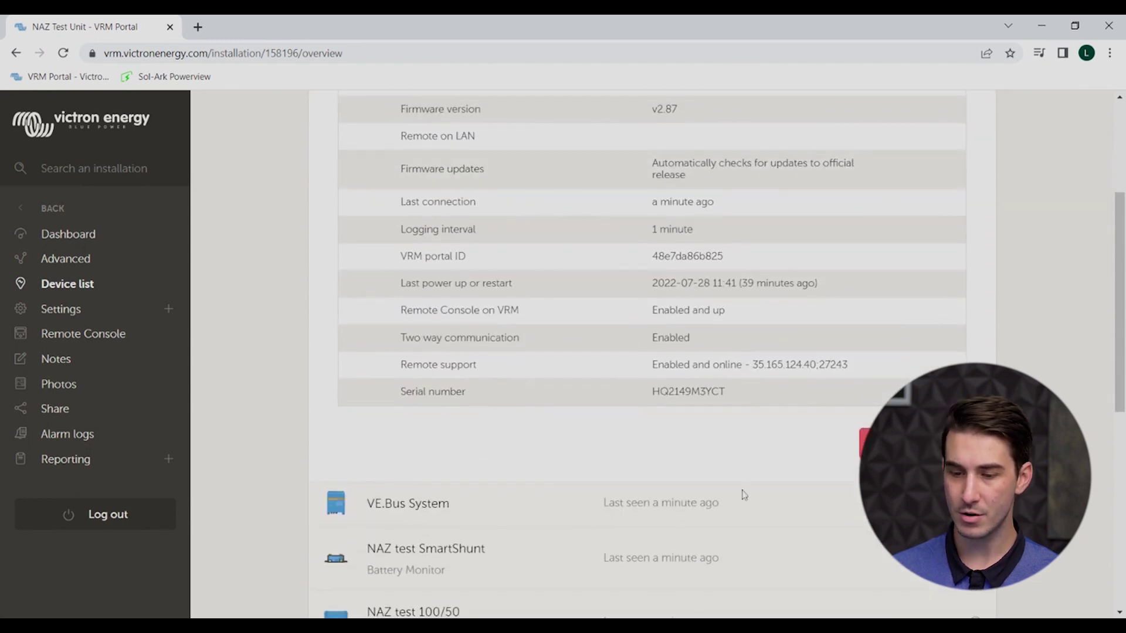
# Expand the VE.Bus System entry in the device list and review its product, firmware and connection details alongside the other devices.
pyautogui.scroll(-1, 743, 494)
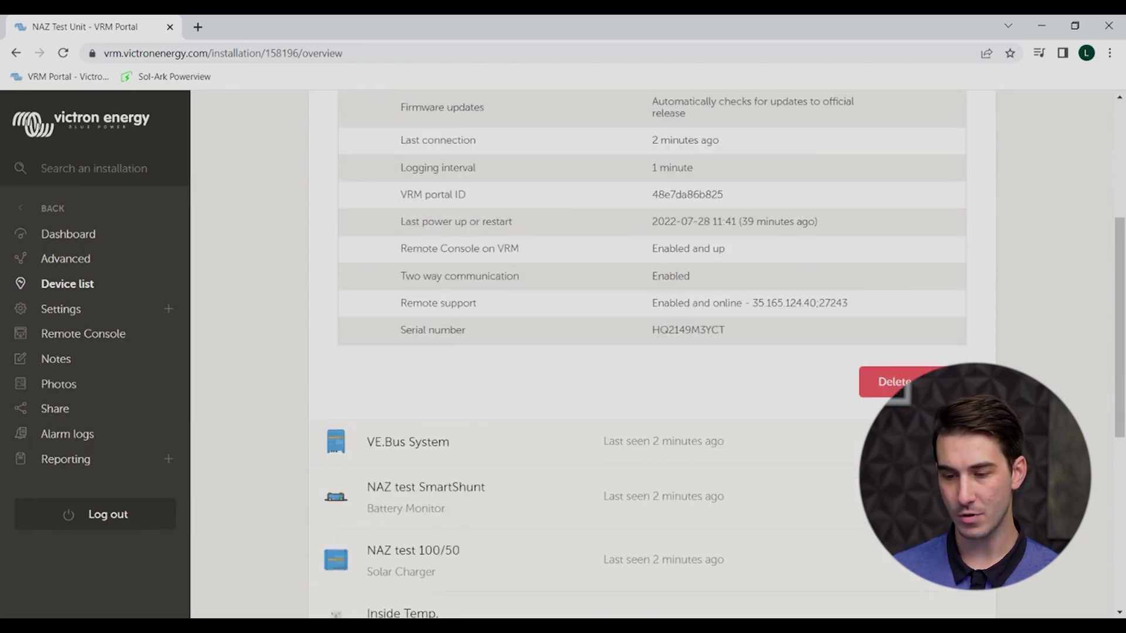
pyautogui.click(680, 443)
pyautogui.scroll(-4, 684, 379)
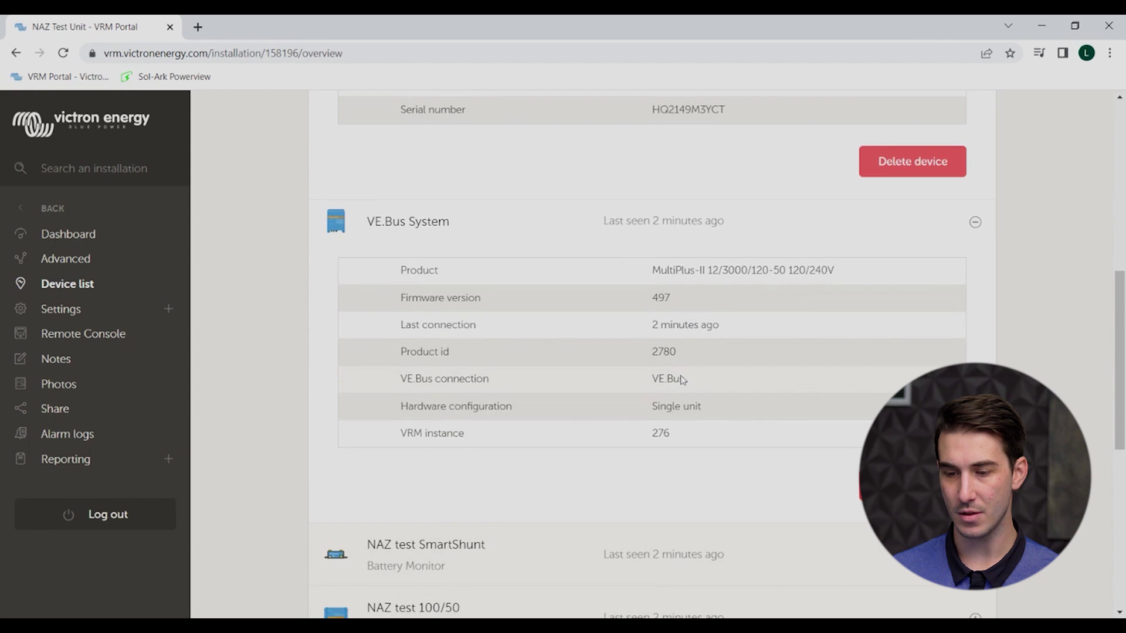
pyautogui.scroll(-1, 683, 379)
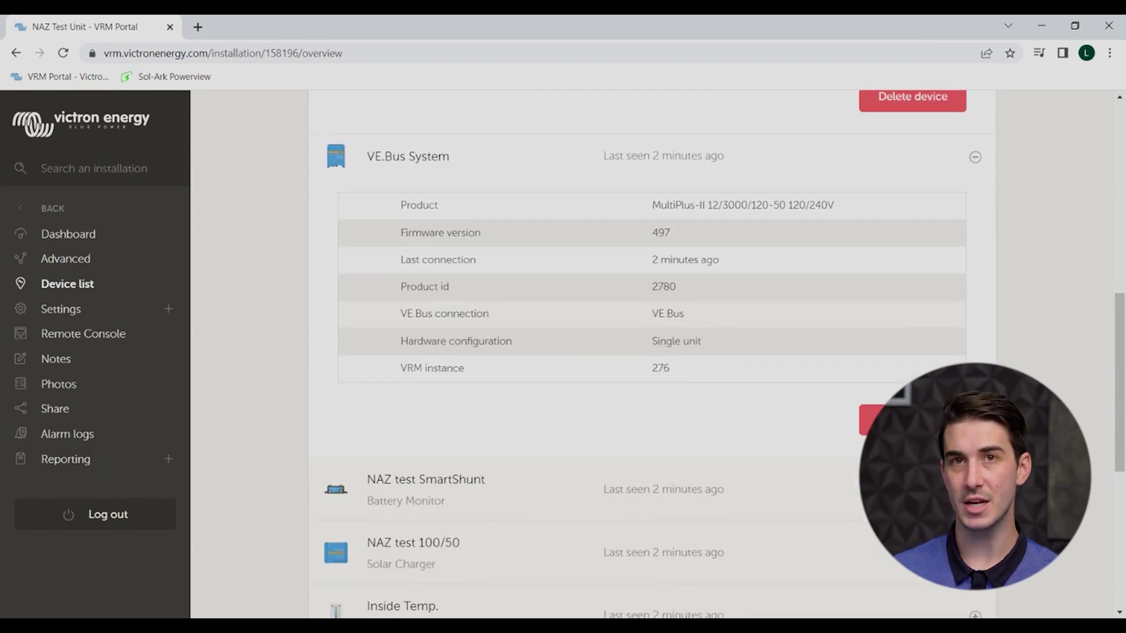
pyautogui.scroll(-5, 683, 379)
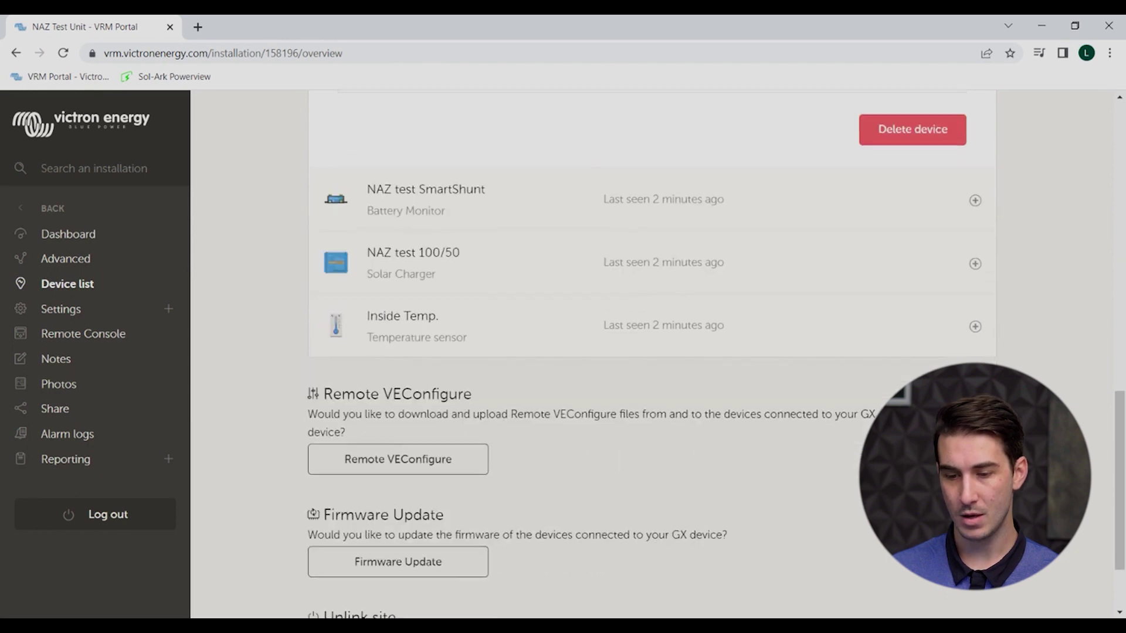
pyautogui.scroll(8, 683, 379)
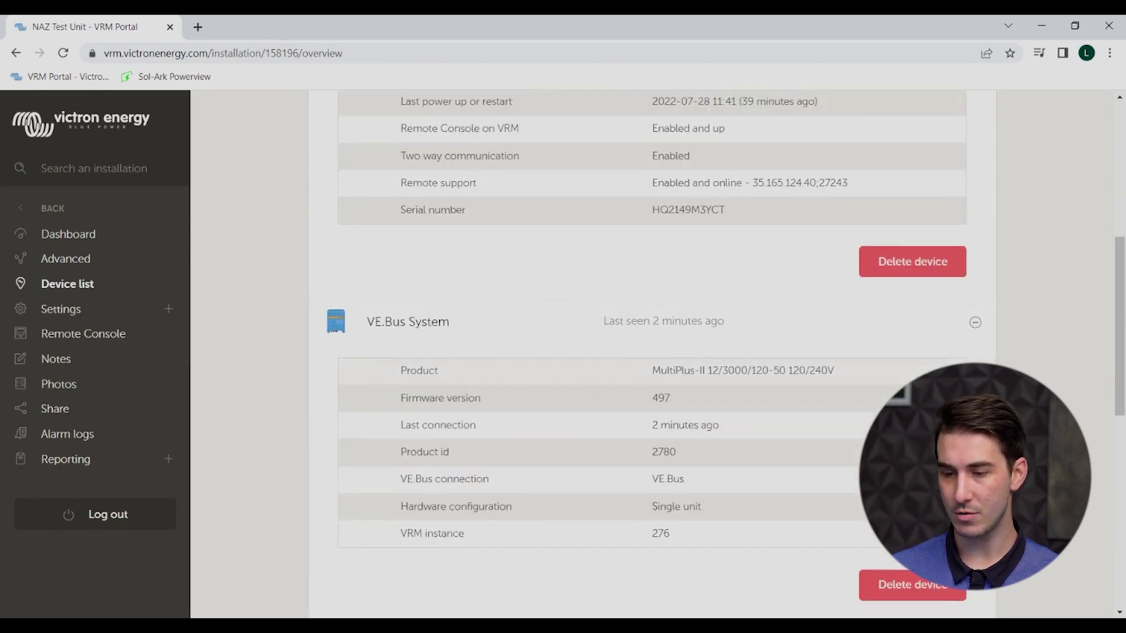
pyautogui.scroll(-7, 650, 352)
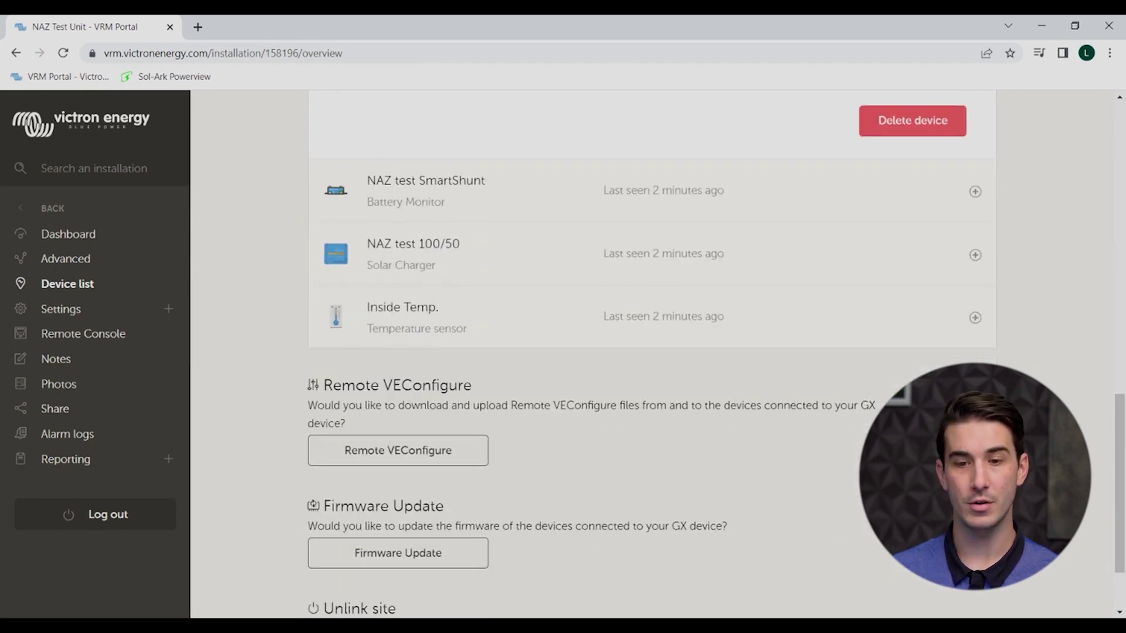
# View the Remote VEConfigure page with its configurable service and file transfer options, and return to the device list.
pyautogui.scroll(-2, 651, 352)
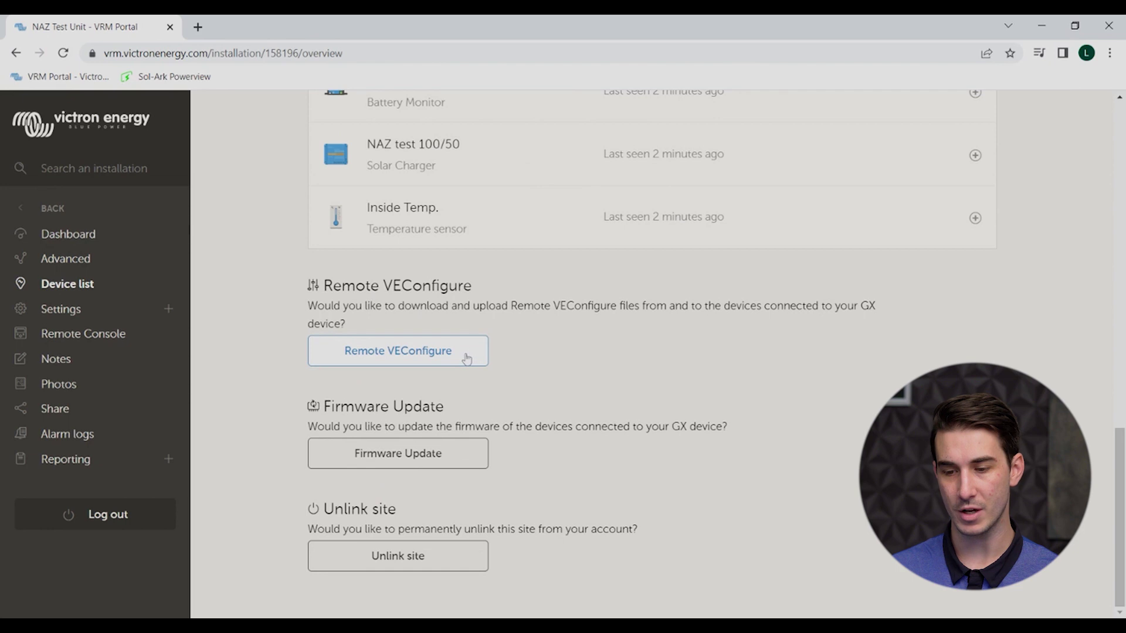
pyautogui.click(416, 352)
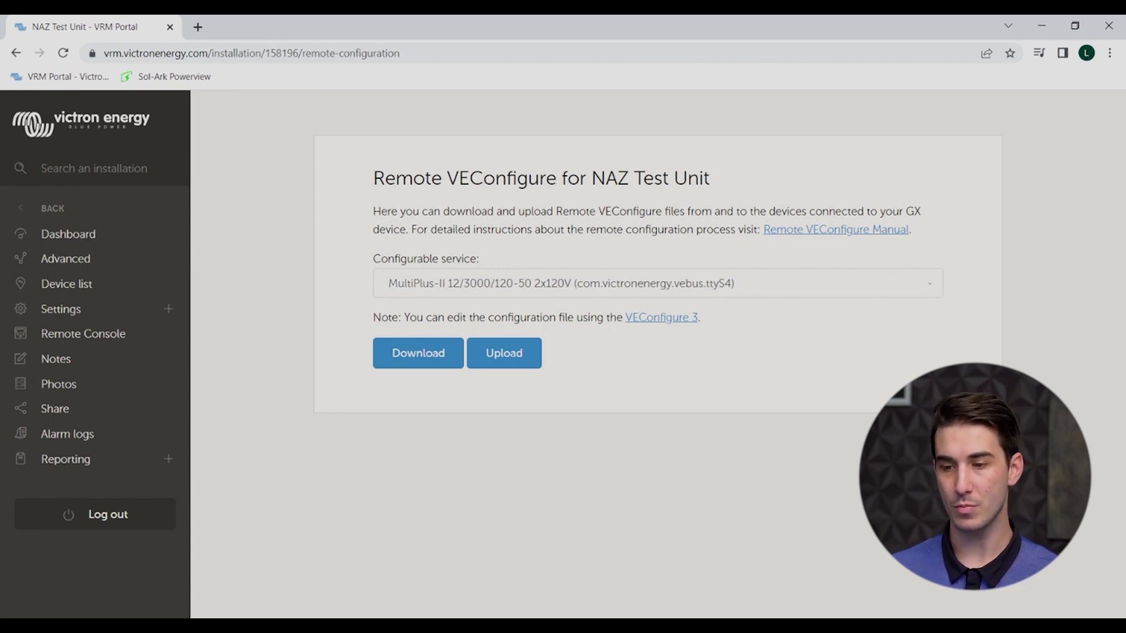
pyautogui.click(14, 57)
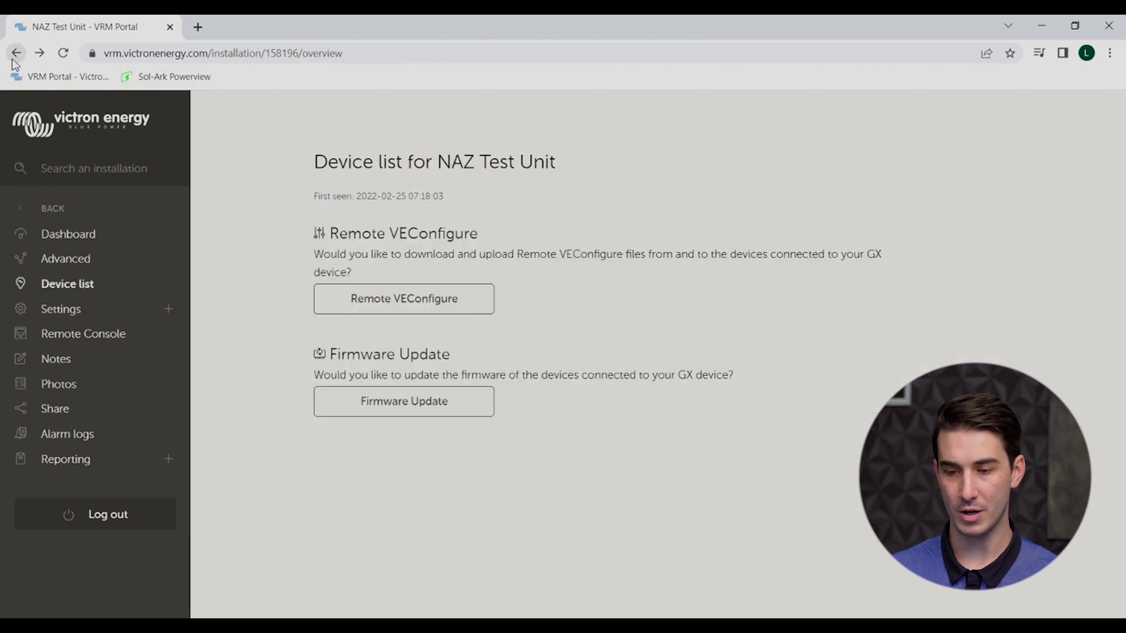
# Open the Firmware Update page, check the connected devices' firmware status, and view the SmartSolar Charger MPPT 100/50's extra options before closing them.
pyautogui.scroll(-4, 674, 234)
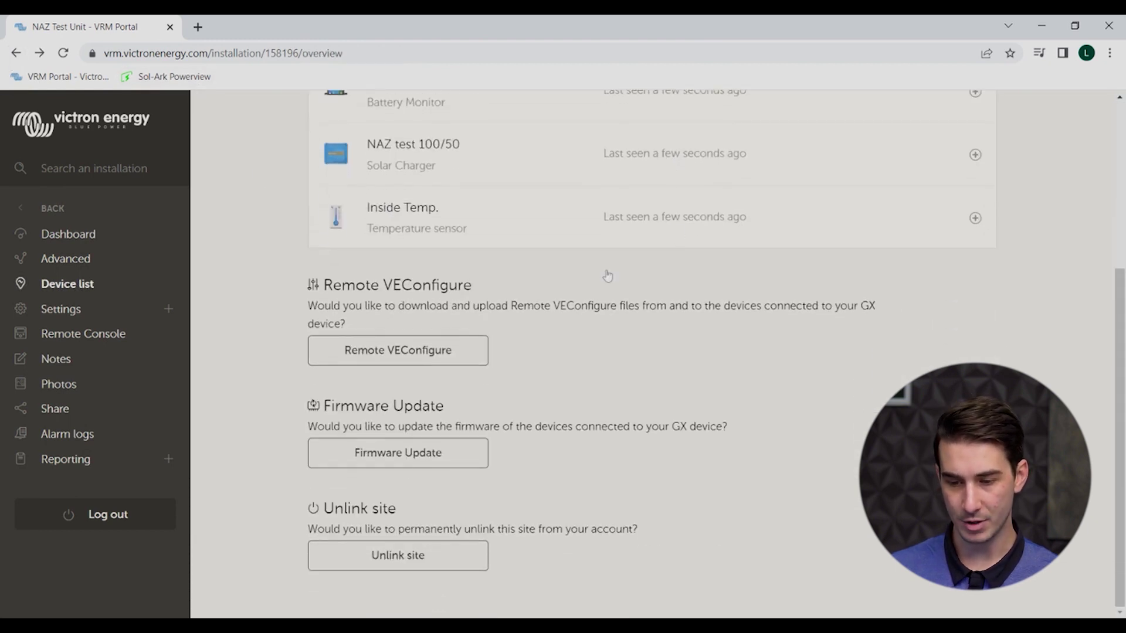
pyautogui.click(420, 465)
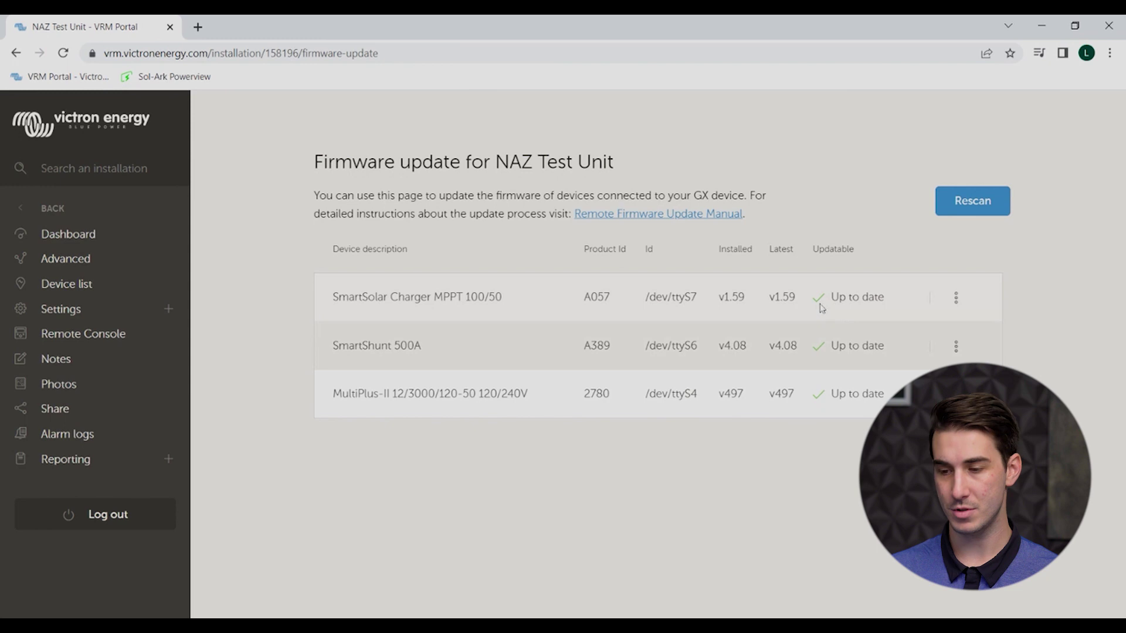
pyautogui.click(957, 300)
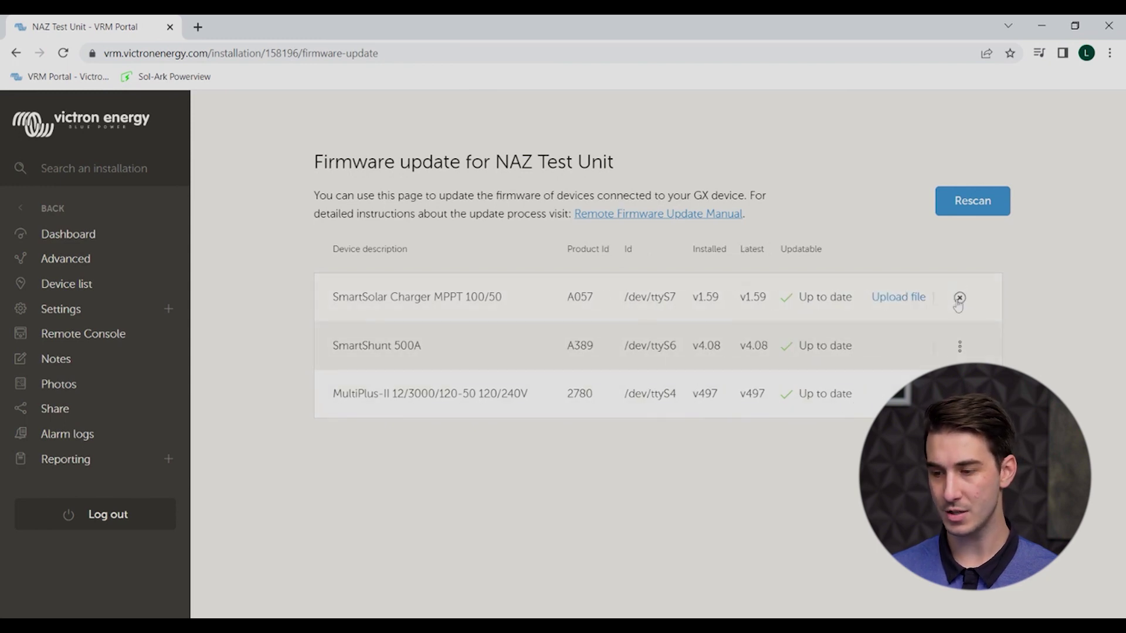
pyautogui.click(959, 298)
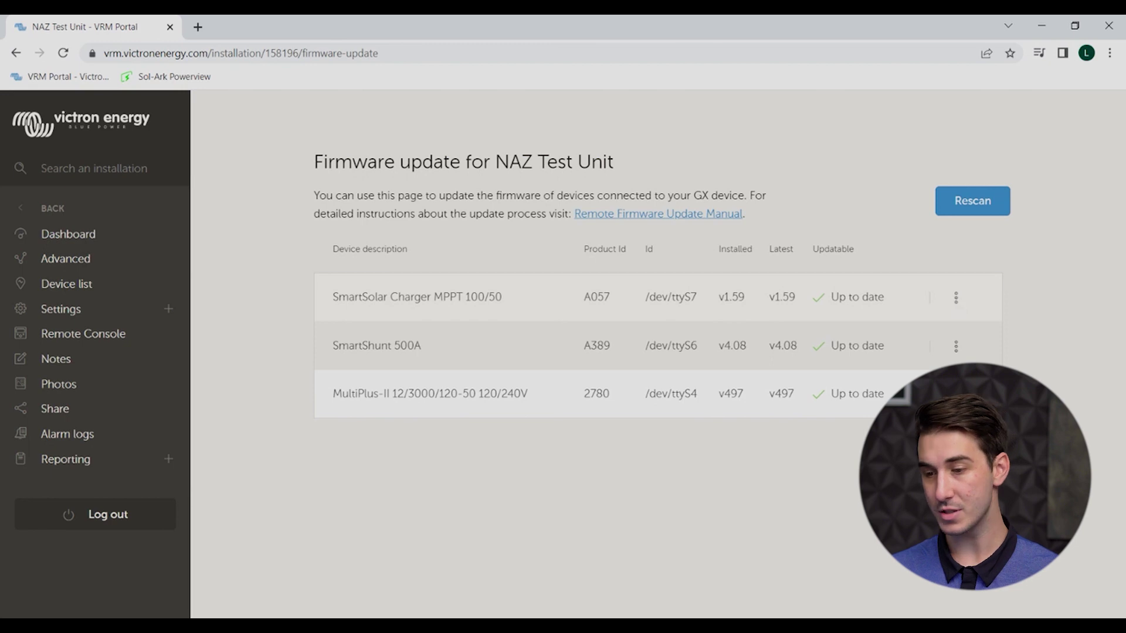